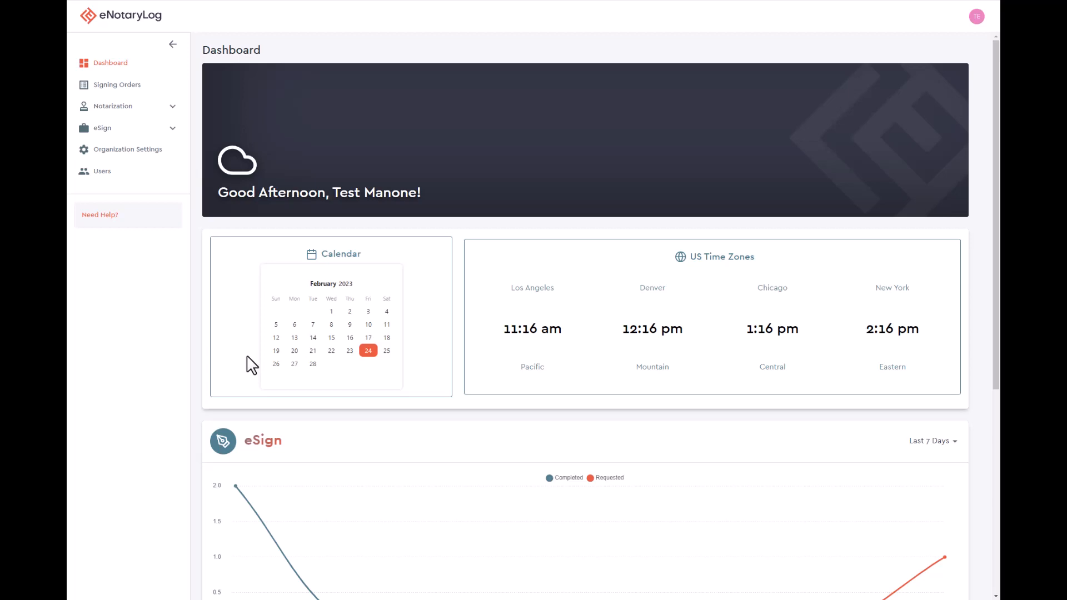
# - Open the Notary Queue under Notarization and review the My Queue list and the first order's available actions
pyautogui.click(127, 107)
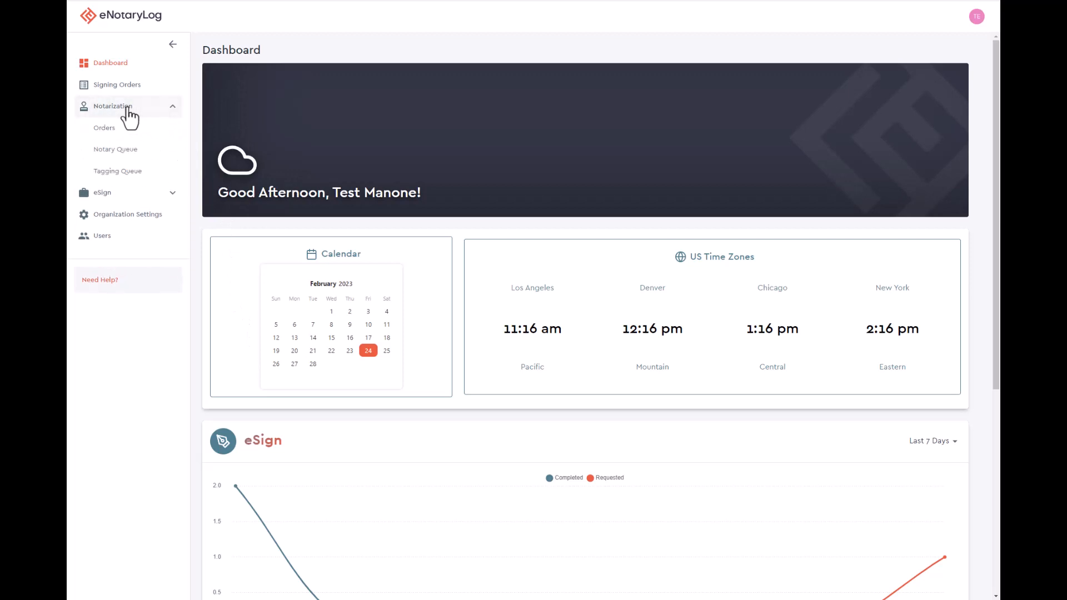
pyautogui.click(127, 151)
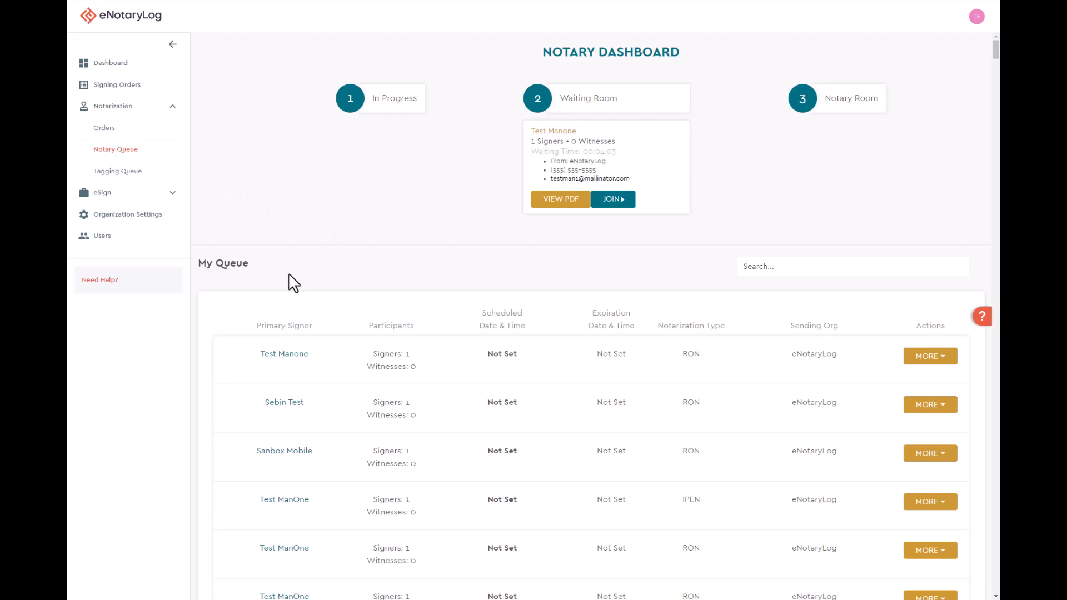
pyautogui.click(752, 267)
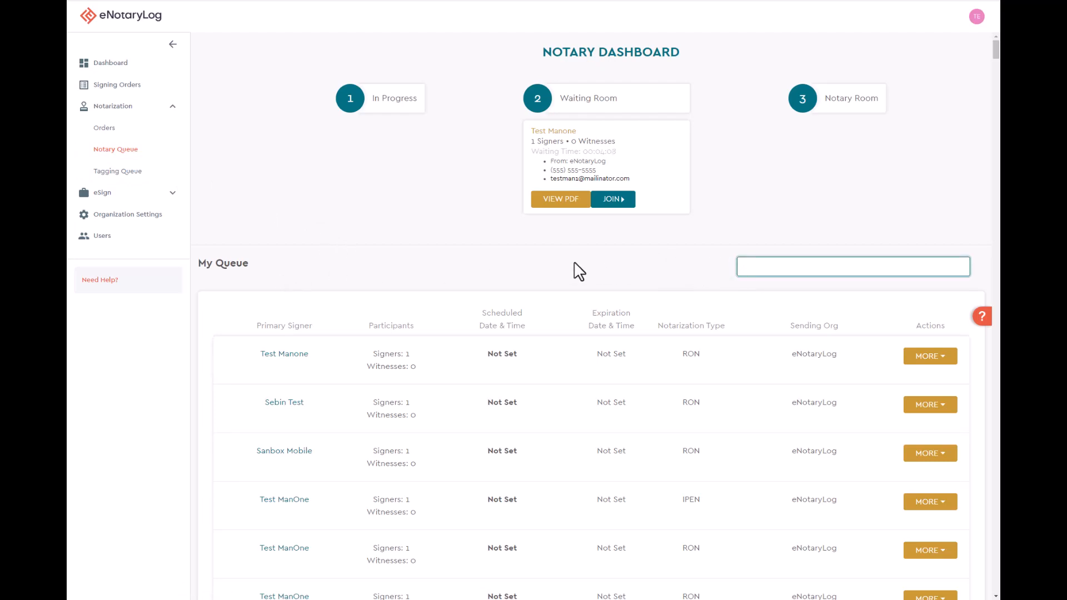
pyautogui.scroll(-1, 570, 271)
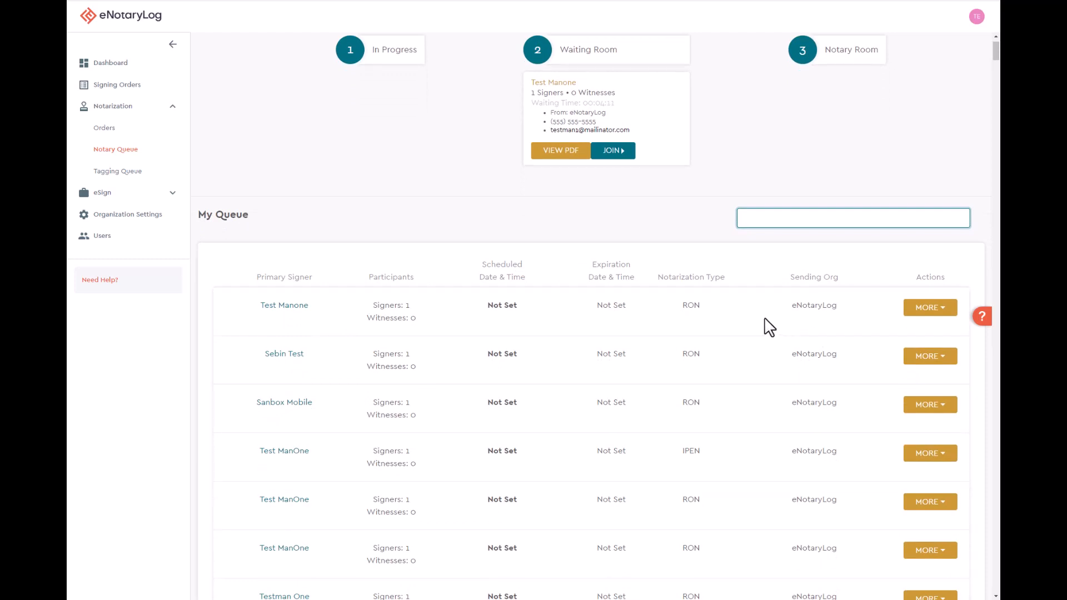
pyautogui.scroll(1, 769, 328)
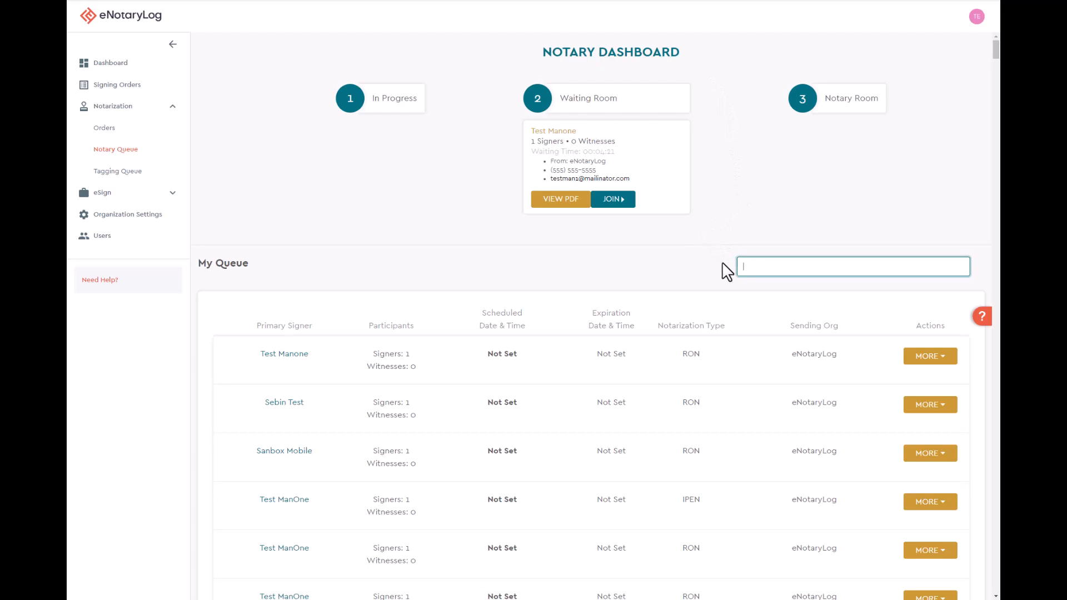
pyautogui.click(930, 359)
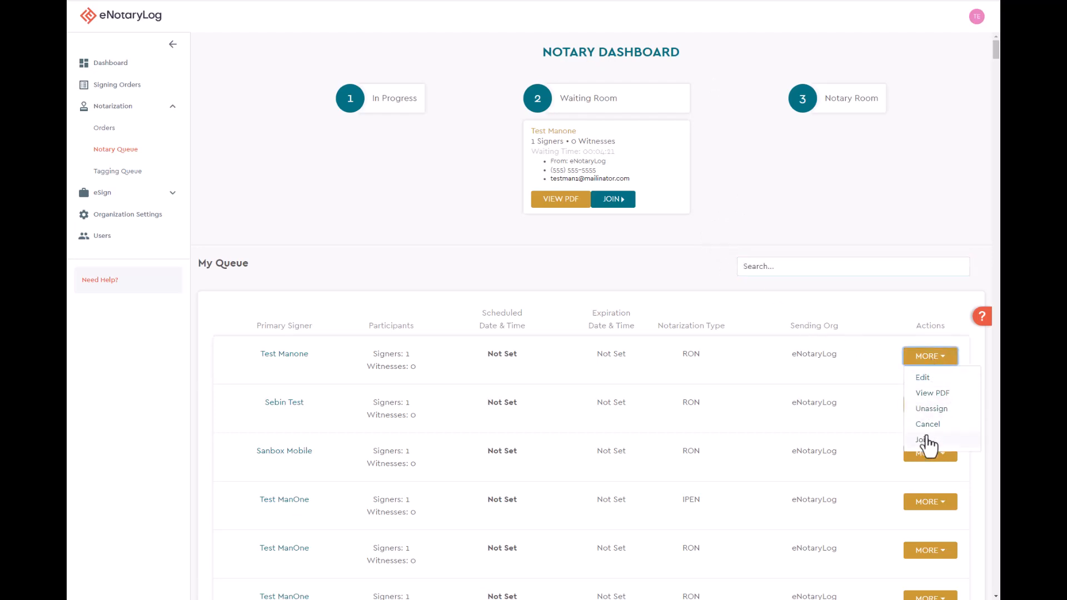
pyautogui.click(793, 245)
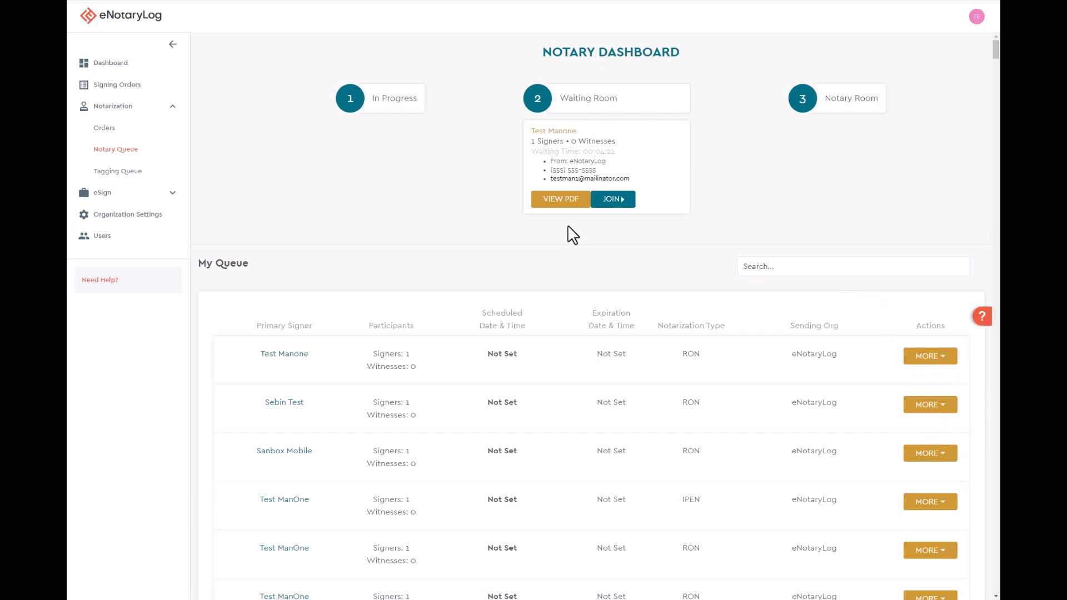
# - Join the session in the waiting room and choose Broward County as the notary's county
pyautogui.click(620, 203)
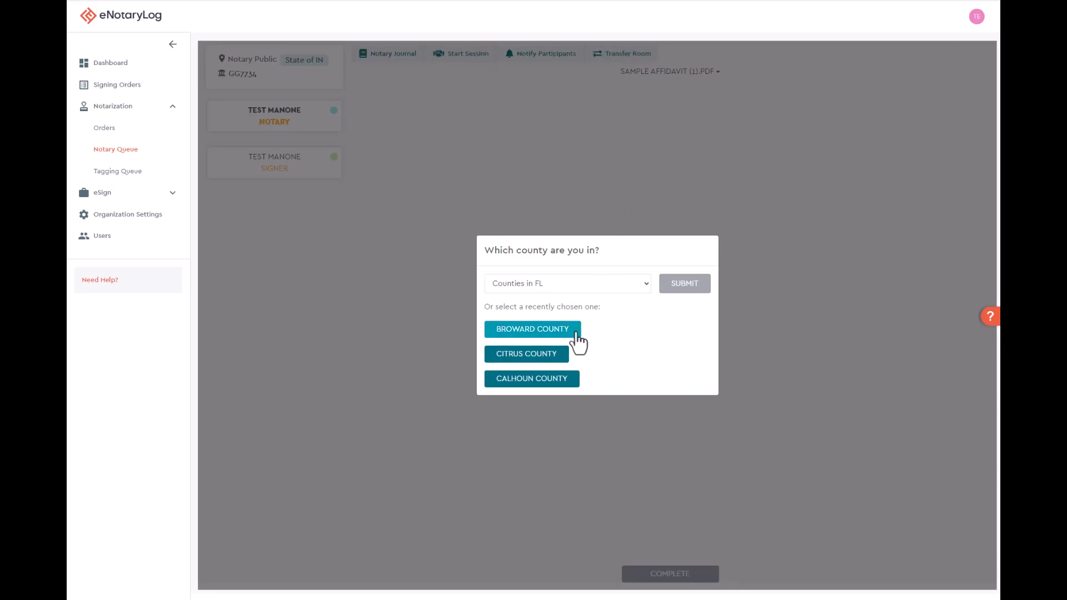
pyautogui.click(567, 332)
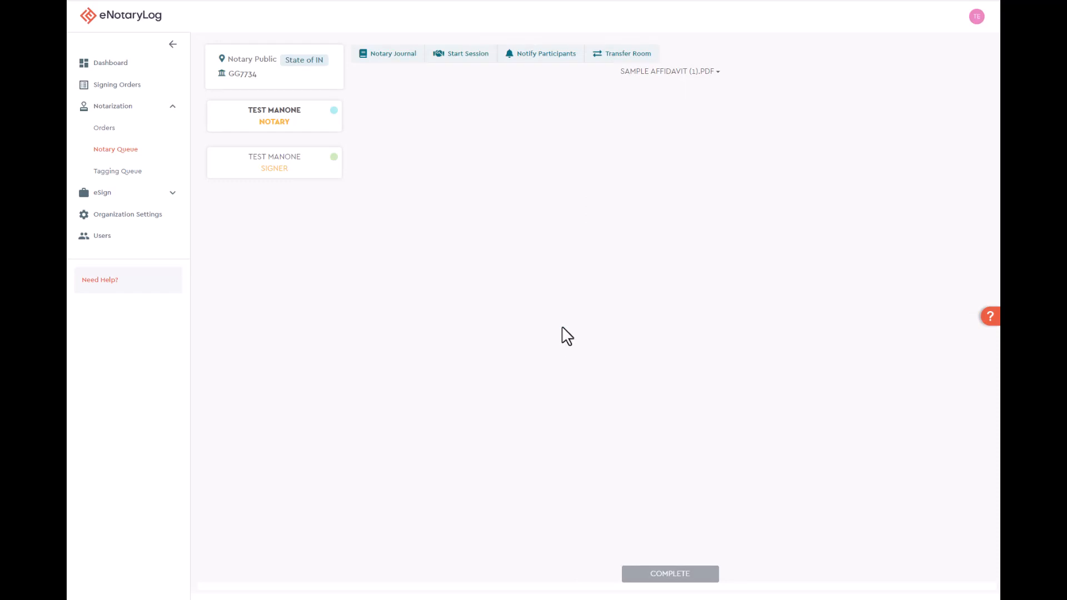
# - Check the session description and notarization fee fields in the Notary Journal, and save and close the journal
pyautogui.click(401, 61)
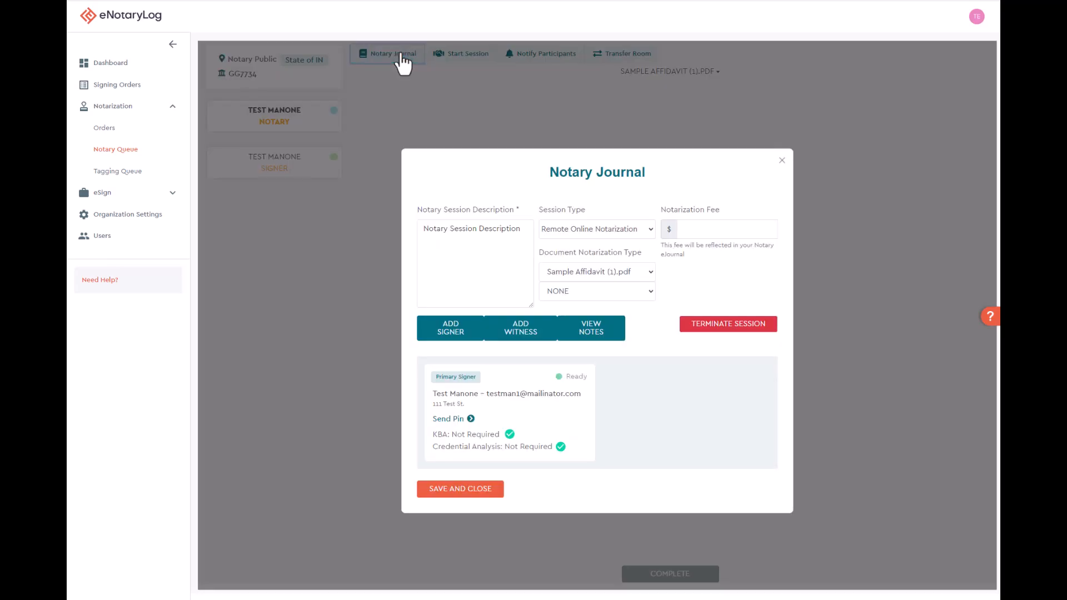
pyautogui.click(472, 232)
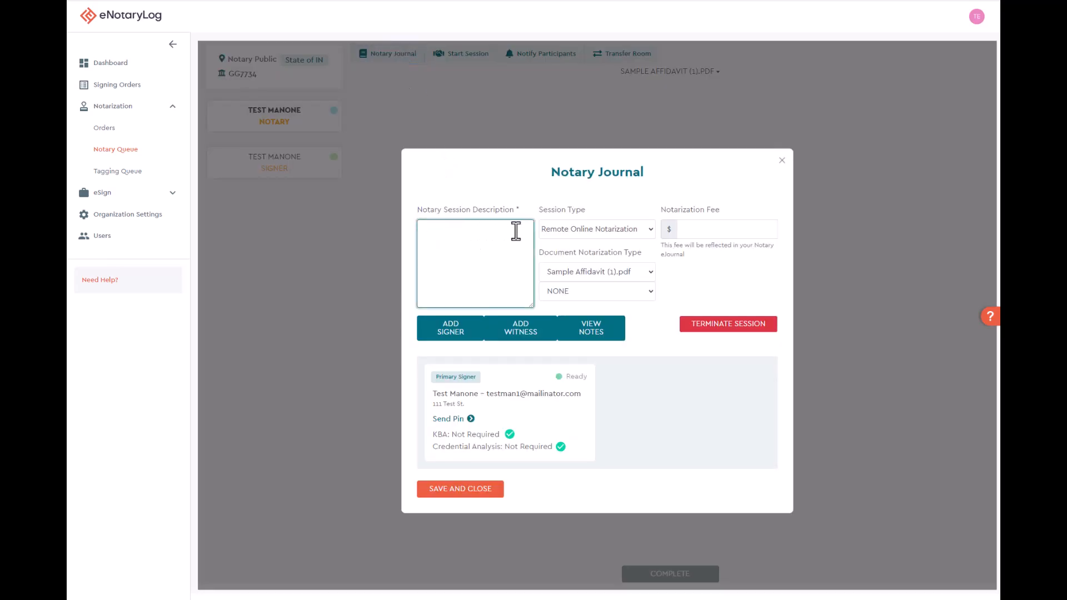
pyautogui.click(691, 227)
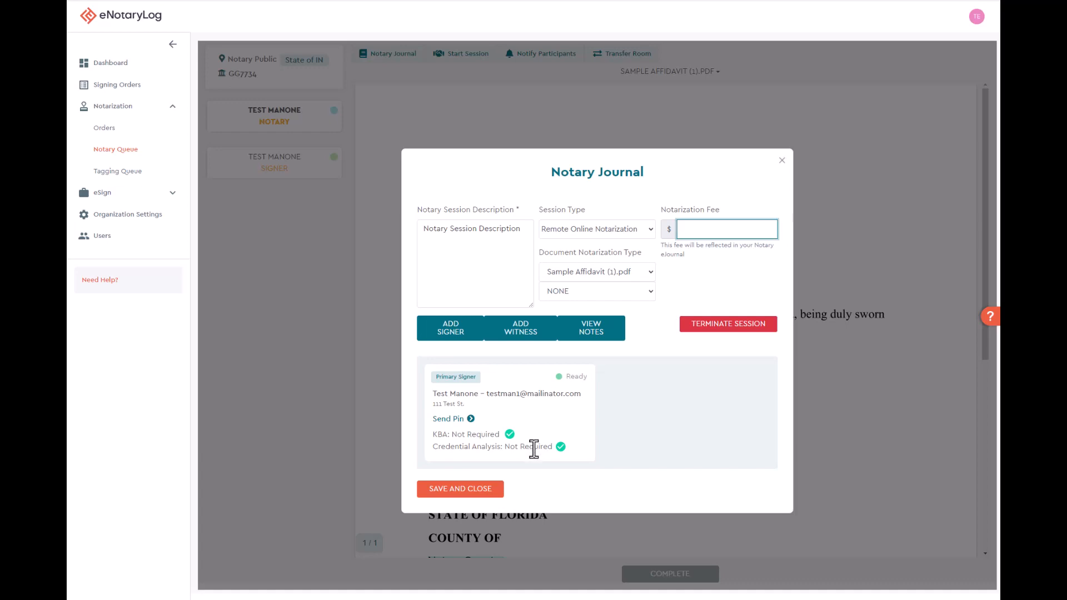
pyautogui.click(481, 492)
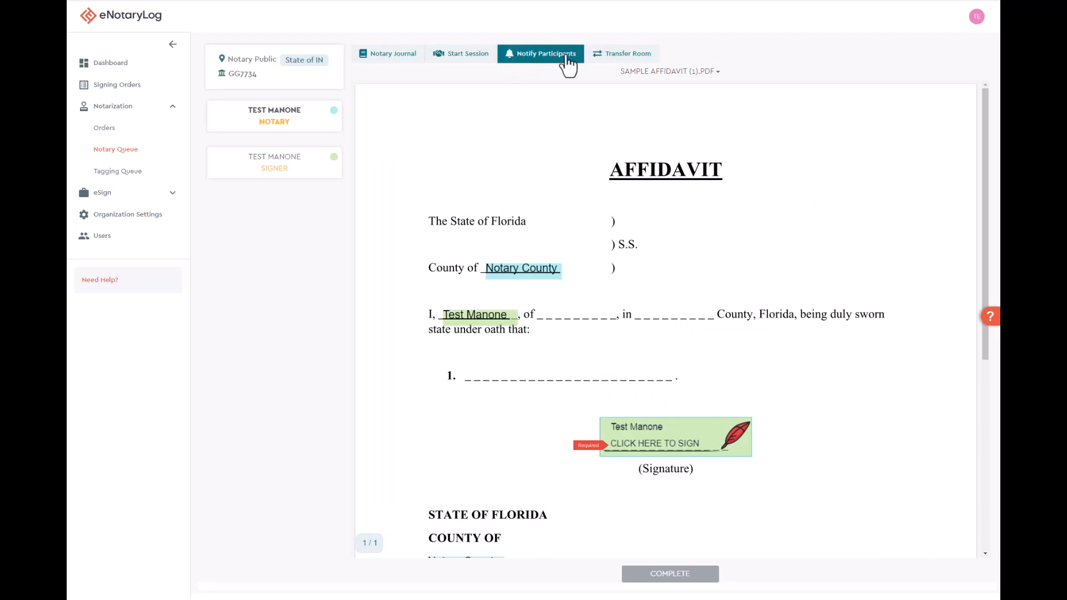
# - Examine the notification options offered for the signer under Notify Participants
pyautogui.click(538, 58)
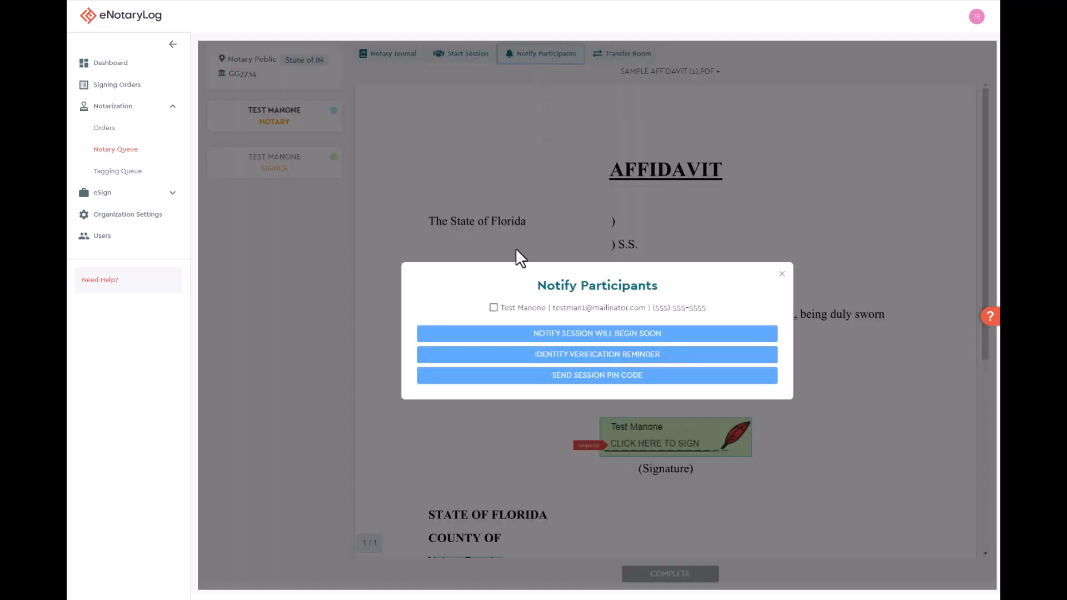
pyautogui.click(493, 307)
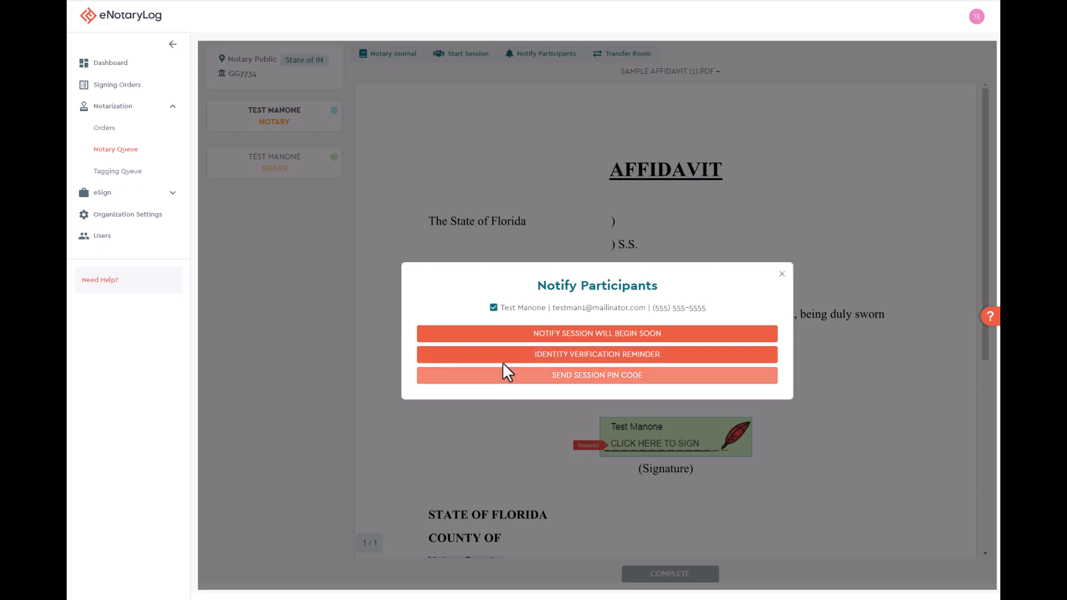
pyautogui.click(782, 274)
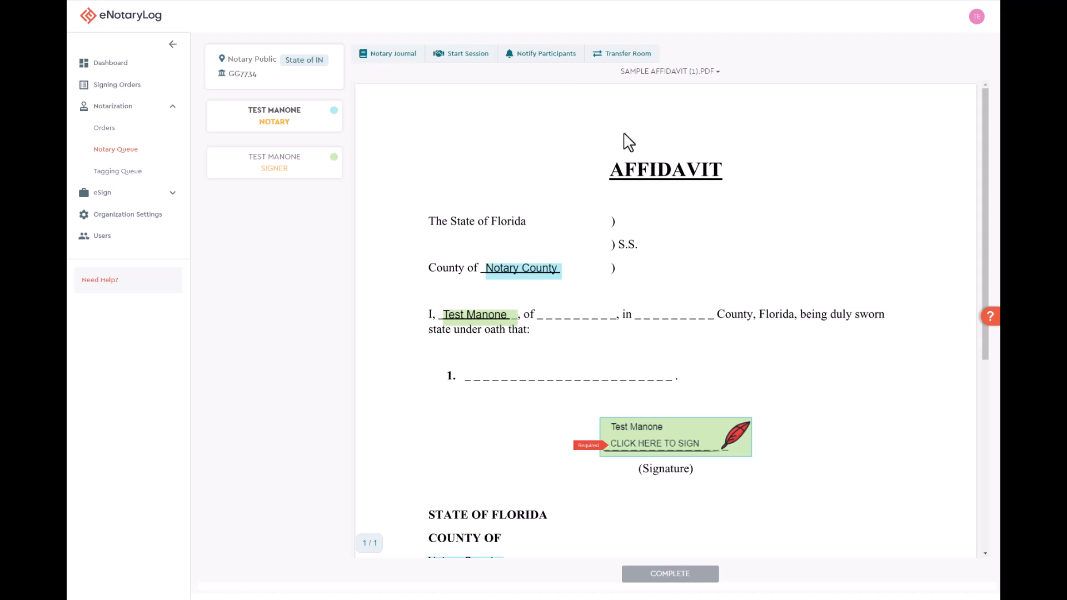
# - Start the notarization session and set the signer as the active signer
pyautogui.click(460, 57)
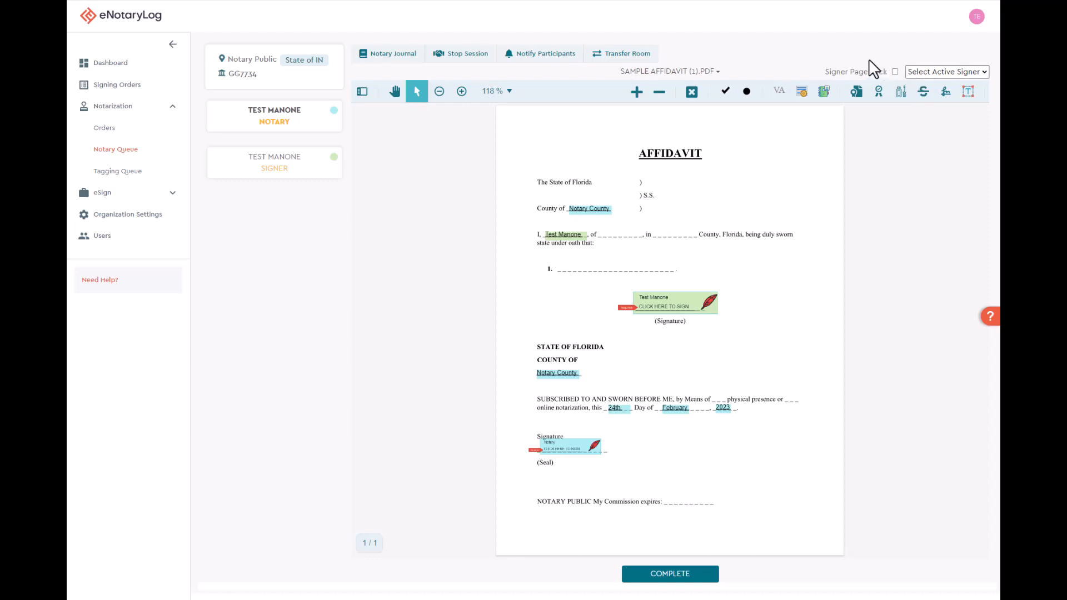
pyautogui.click(914, 72)
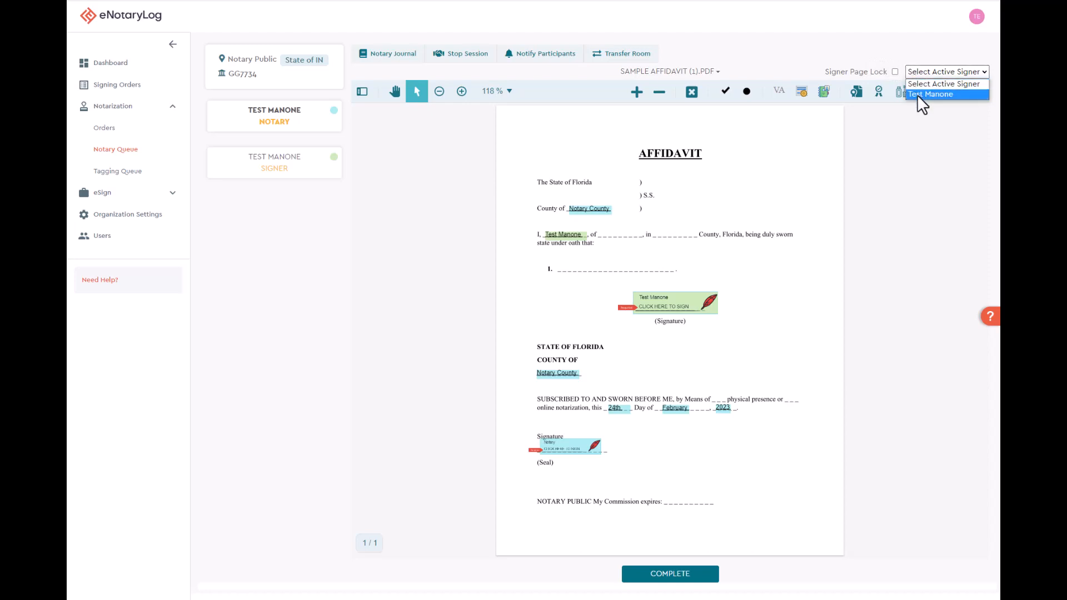
pyautogui.click(918, 95)
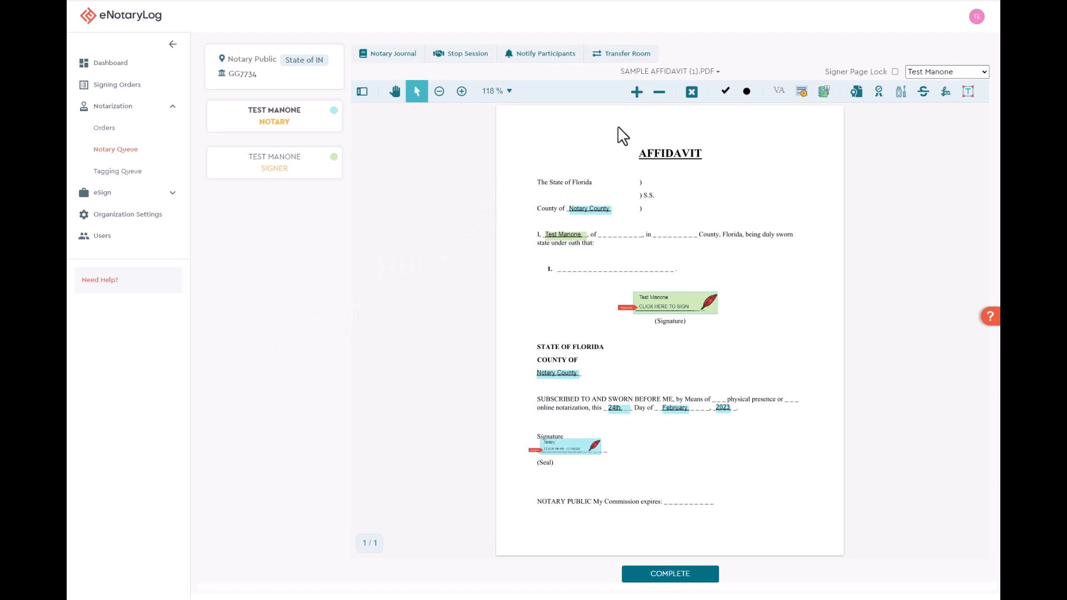
# - Examine the session's list of documents and the page thumbnails of Sample Affidavit (1).pdf
pyautogui.click(715, 72)
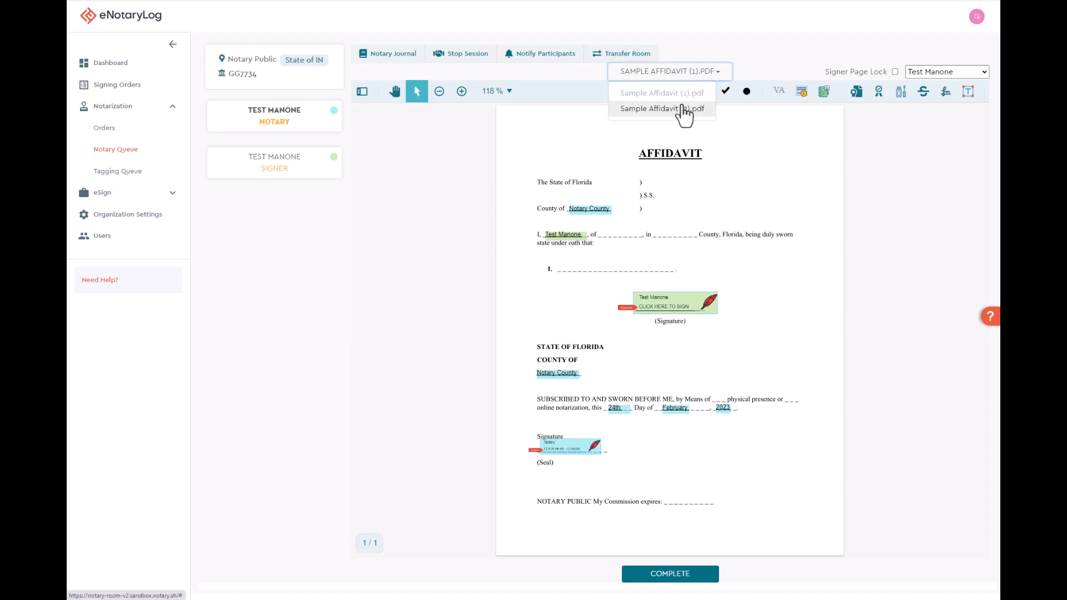
pyautogui.click(362, 96)
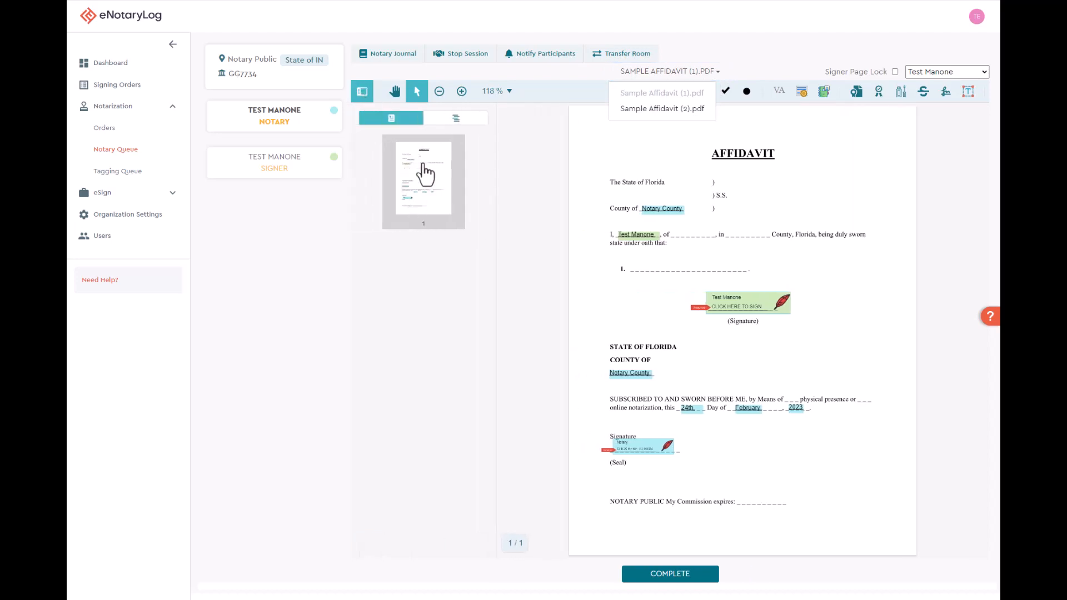
pyautogui.click(363, 95)
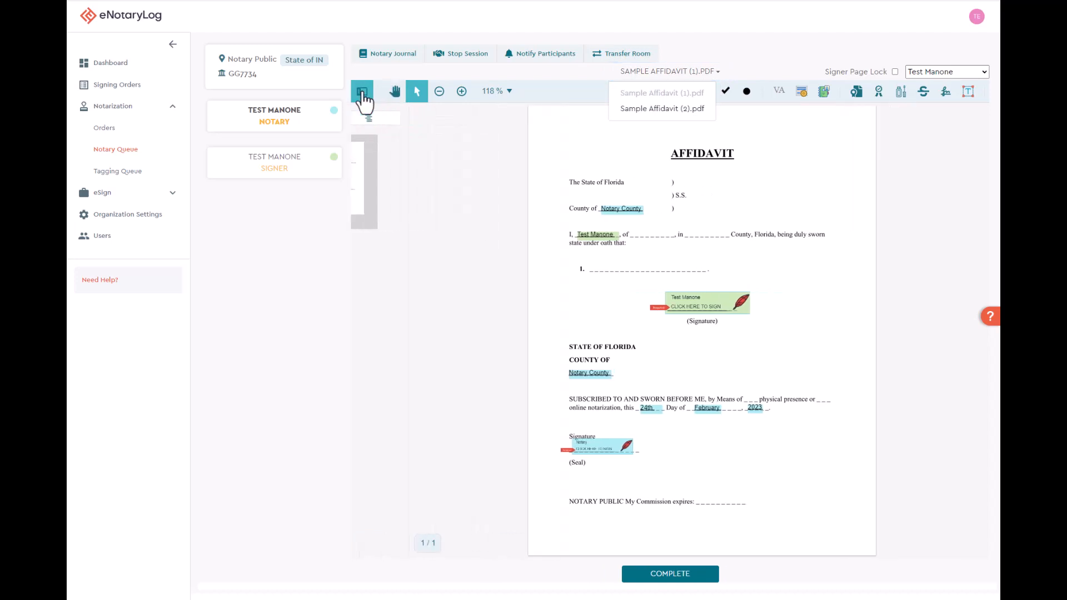
pyautogui.click(662, 74)
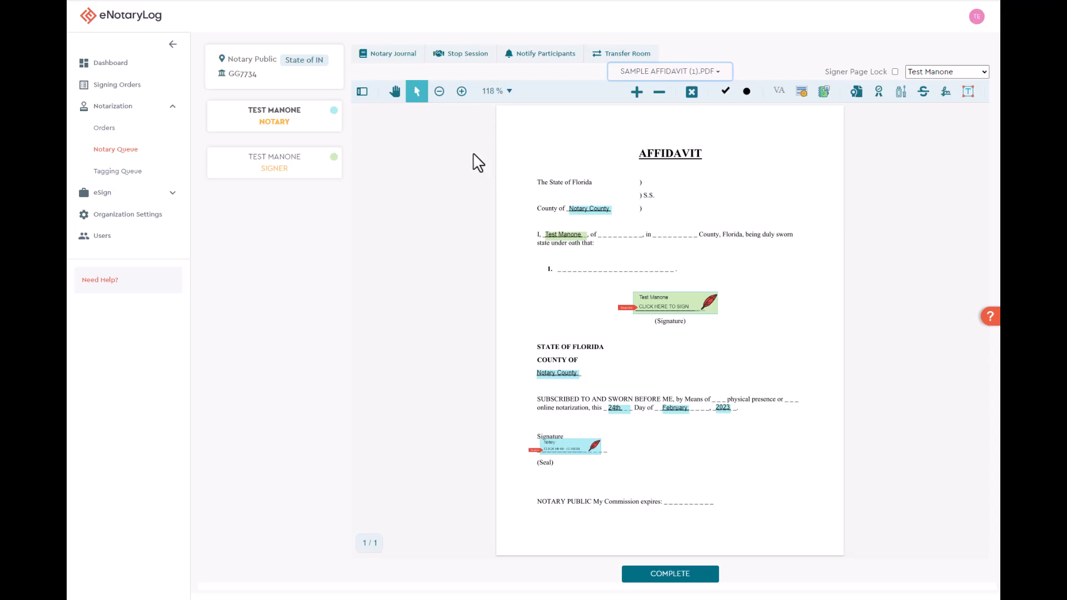
# - Try the pan, selection and zoom tools on the affidavit and enlarge the page to 210 %
pyautogui.click(394, 93)
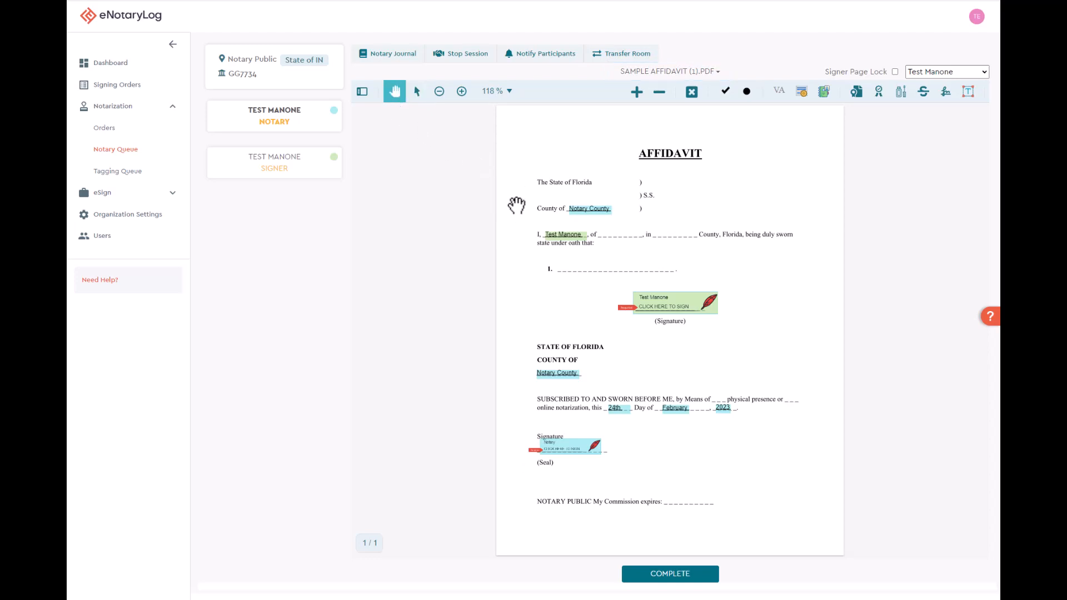
pyautogui.click(418, 93)
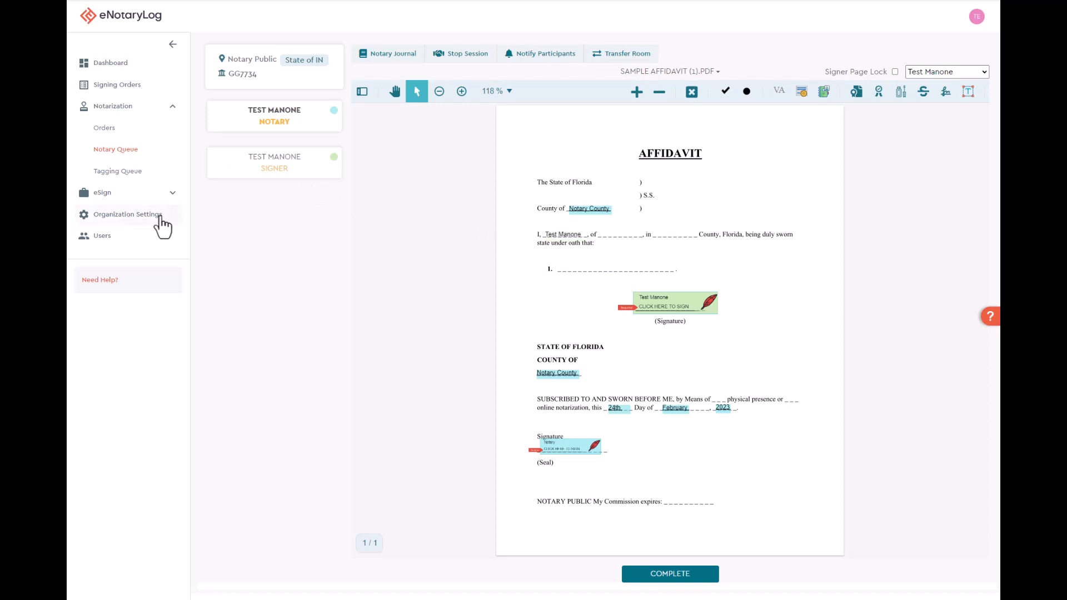
pyautogui.click(445, 94)
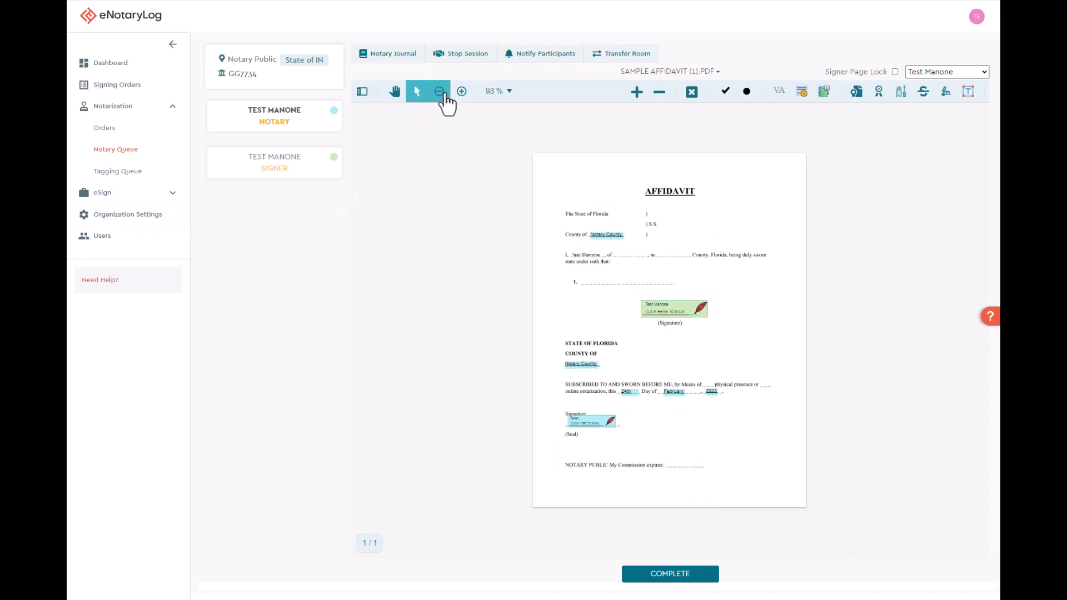
pyautogui.click(461, 94)
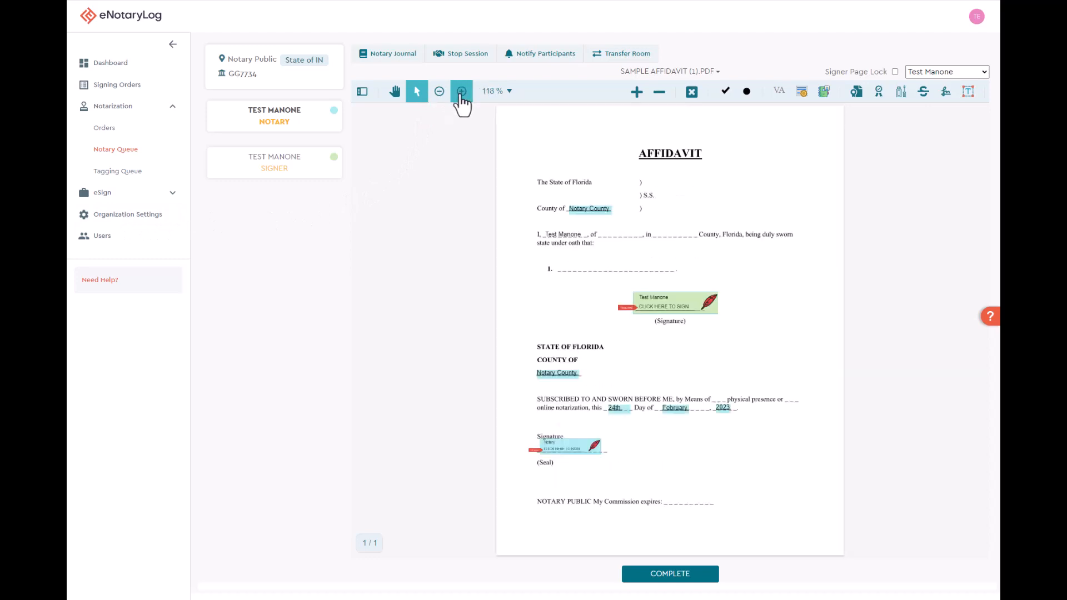
pyautogui.click(508, 91)
pyautogui.click(497, 110)
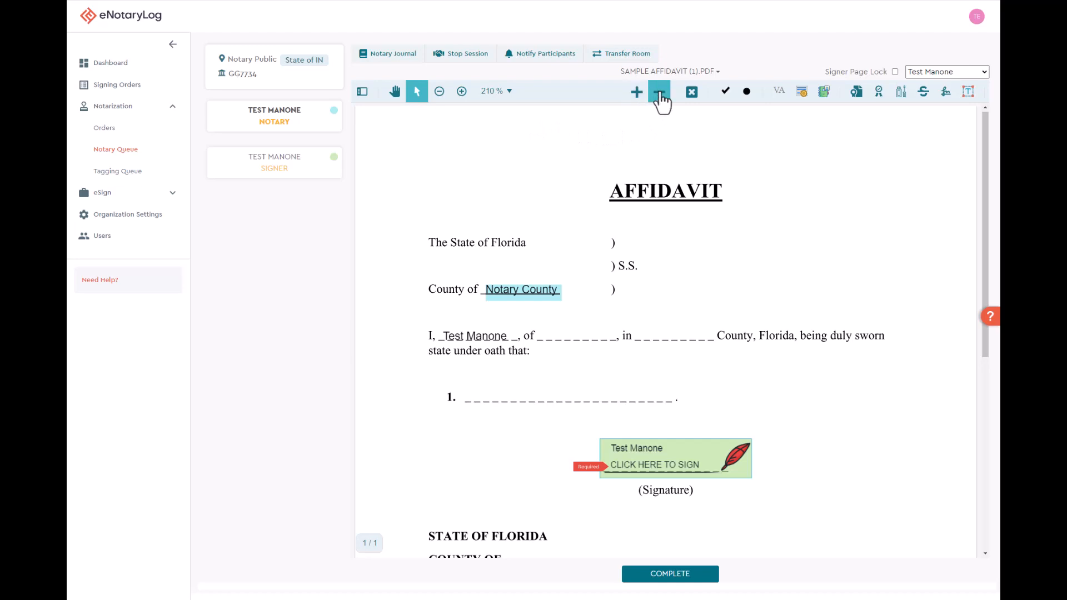
# - Add a blank page after the affidavit's first page and check it in the document
pyautogui.click(637, 93)
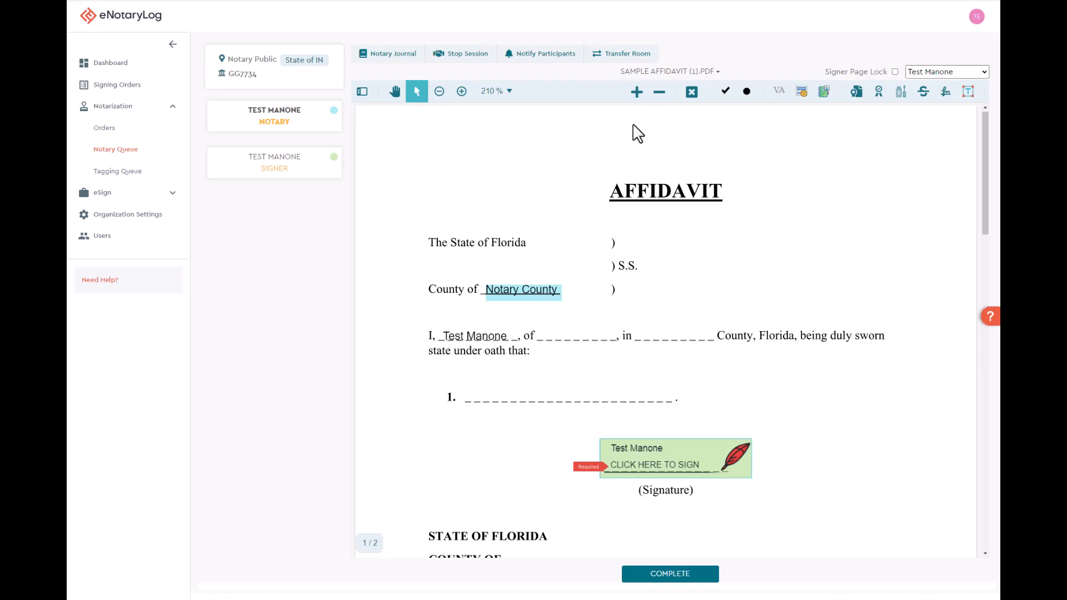
pyautogui.scroll(-8, 628, 167)
pyautogui.scroll(-5, 629, 177)
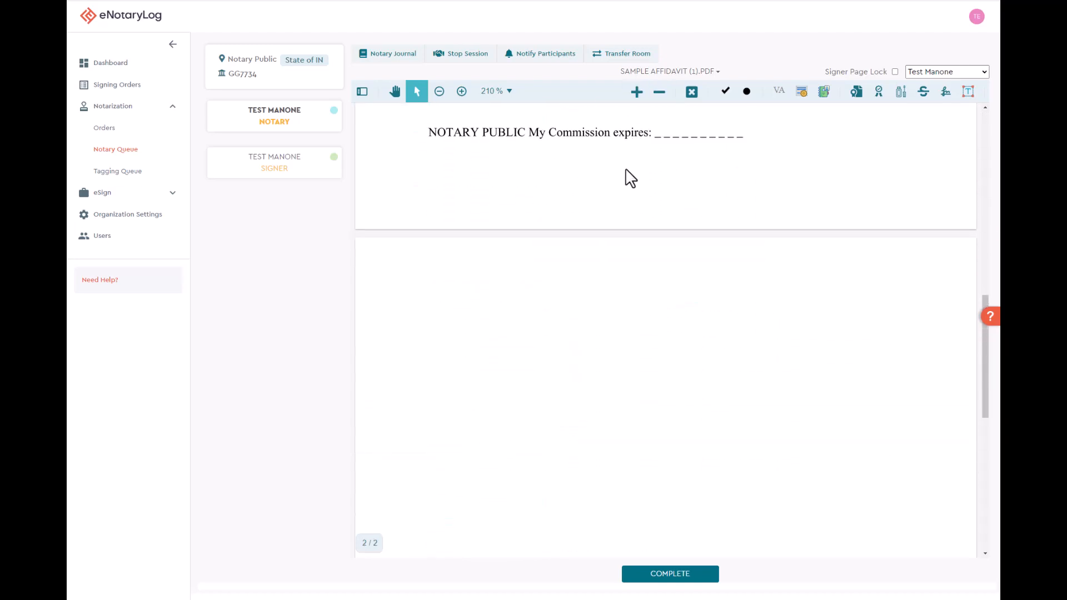
pyautogui.scroll(7, 627, 186)
pyautogui.scroll(5, 630, 189)
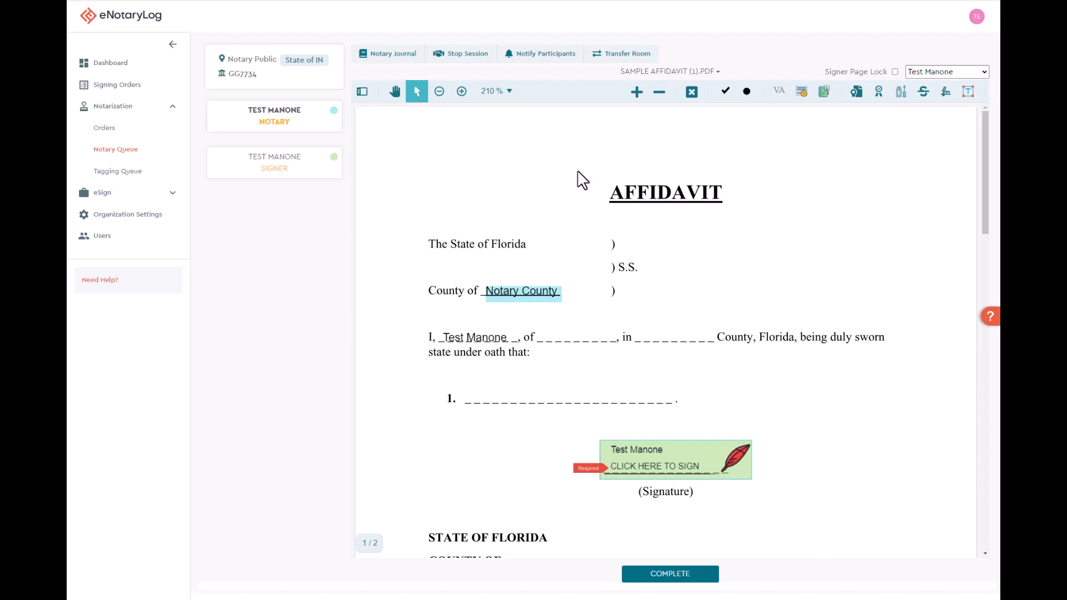
pyautogui.scroll(-3, 582, 180)
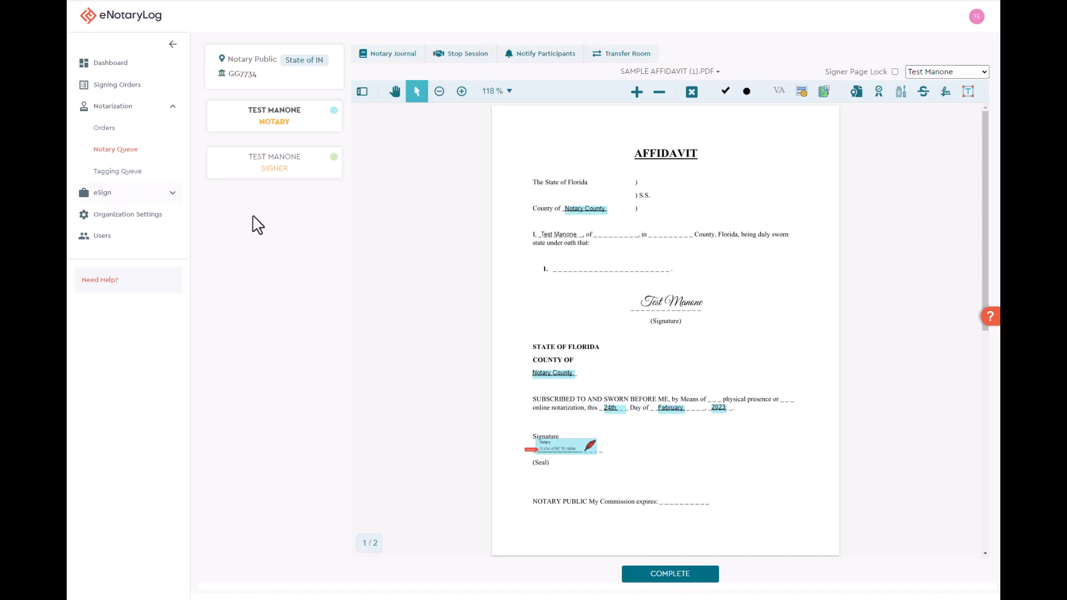
# - Examine the field tools available for placing on the affidavit, such as initials
pyautogui.click(823, 91)
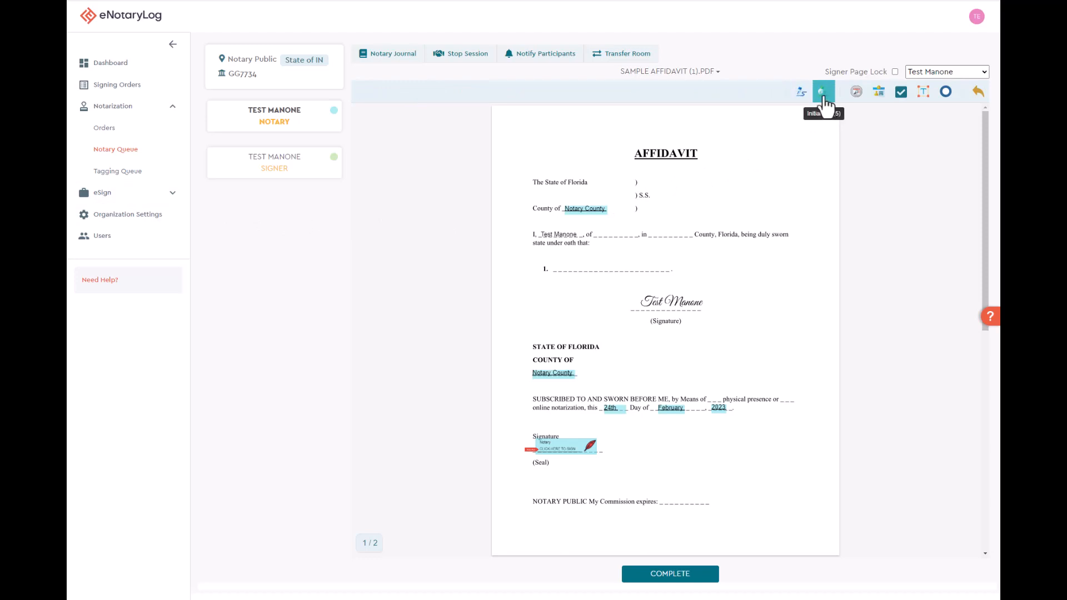
pyautogui.click(801, 92)
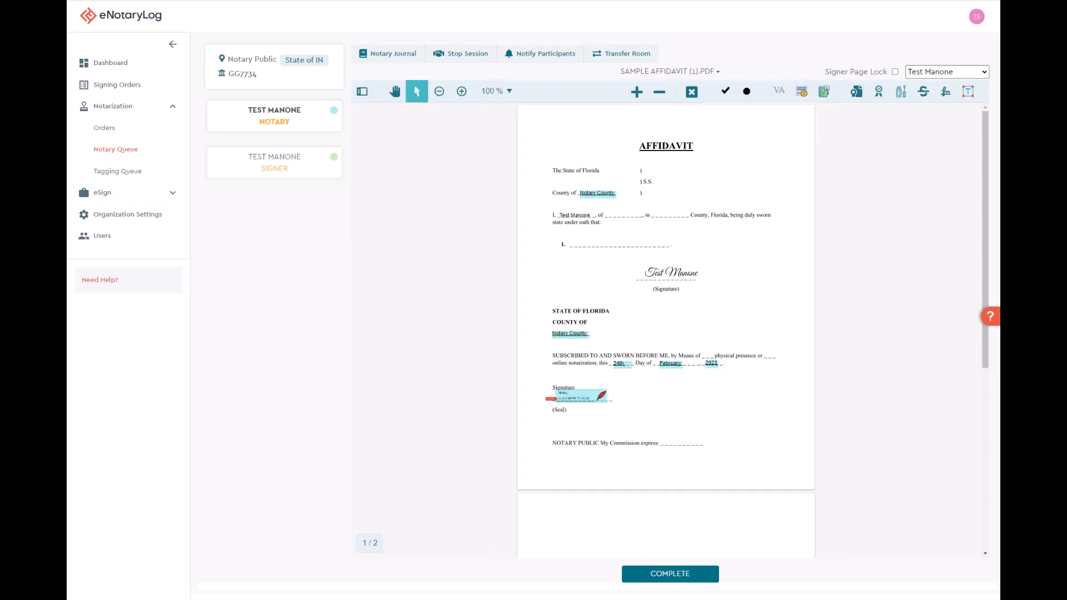
# - Enlarge the affidavit to 207 % and place a check mark on its online notarization blank
pyautogui.click(502, 93)
pyautogui.click(502, 111)
pyautogui.scroll(-3, 572, 235)
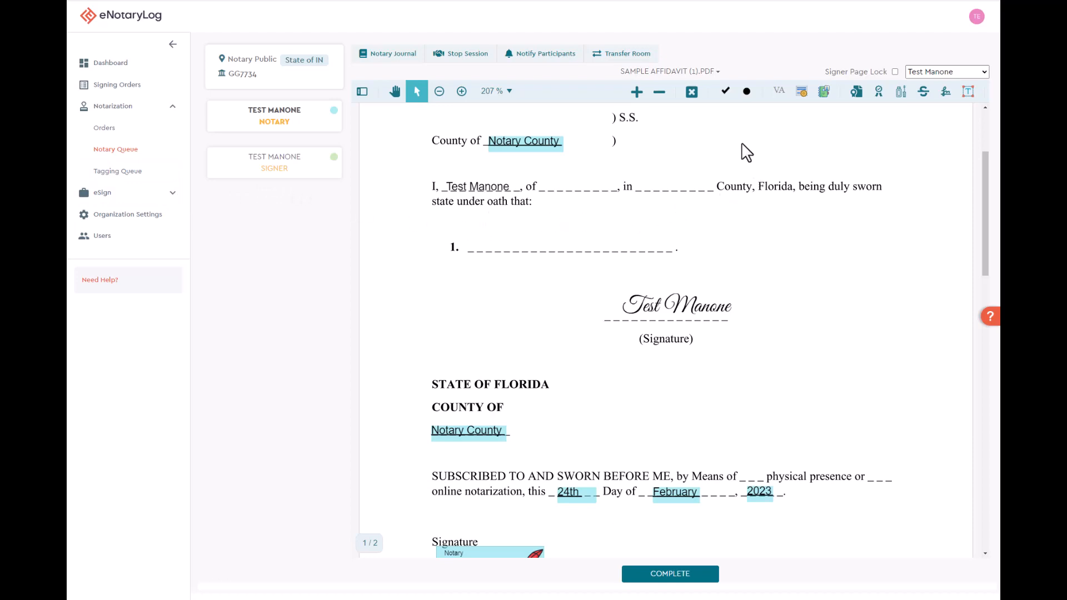
pyautogui.click(726, 95)
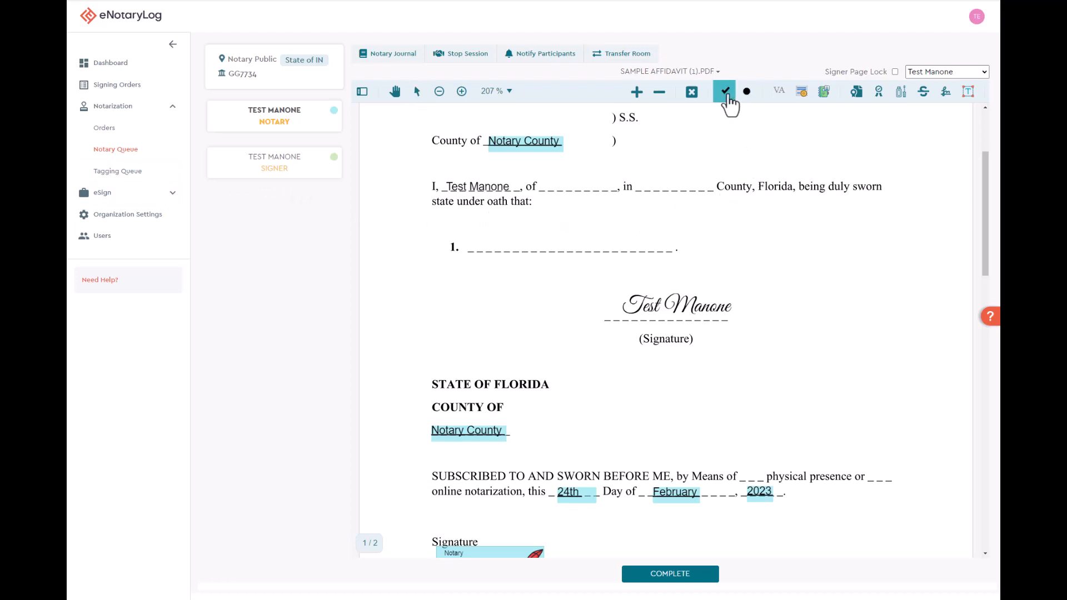
pyautogui.click(876, 476)
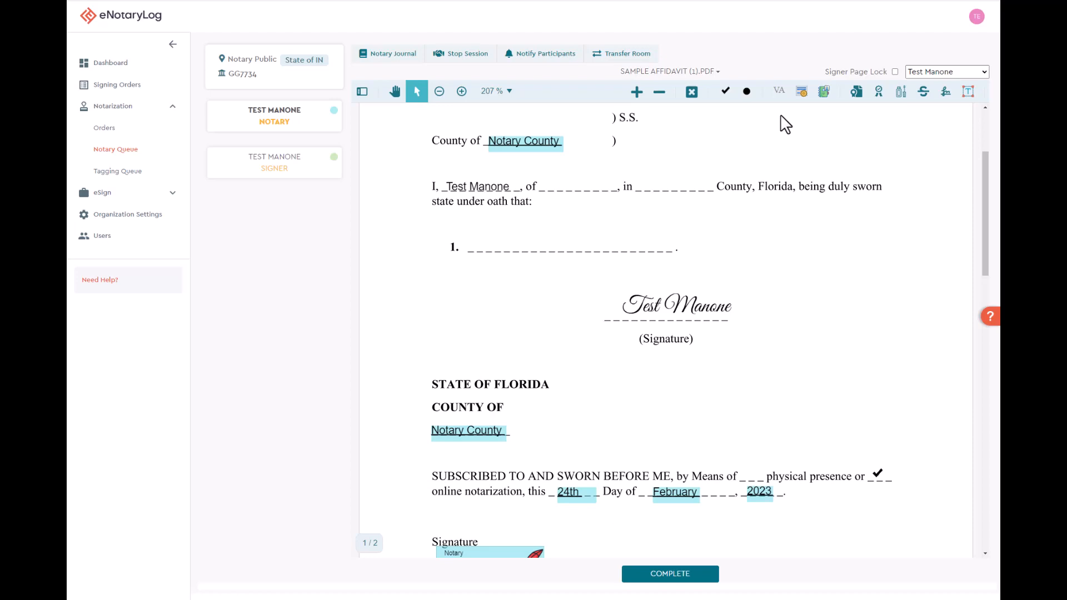
# - View the notary stamp options and insert a blank Acknowledgment Certificate in an Individual Capacity on the second page
pyautogui.click(858, 95)
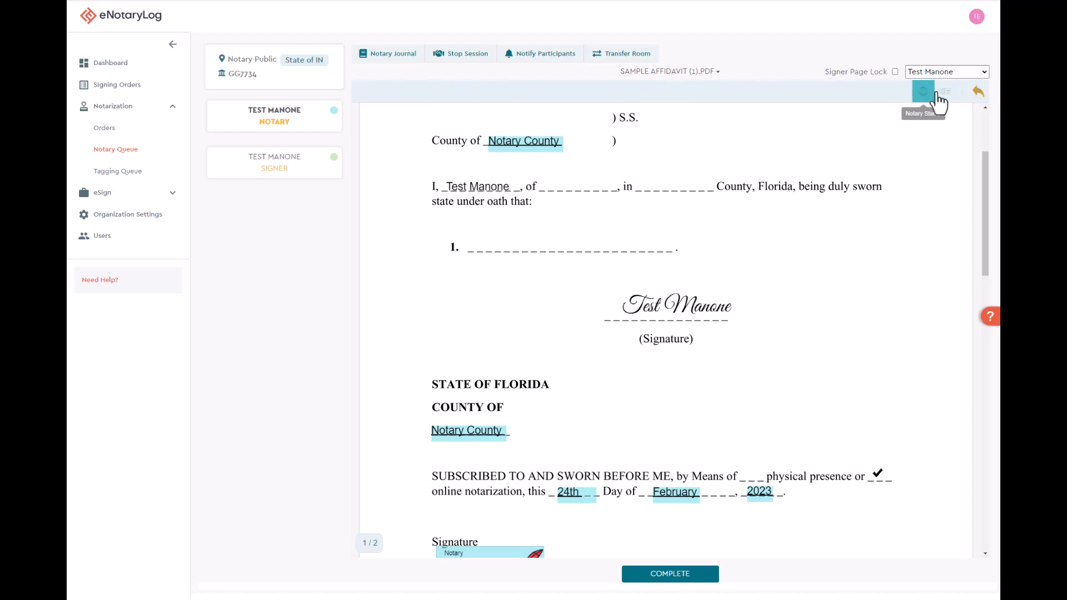
pyautogui.click(977, 92)
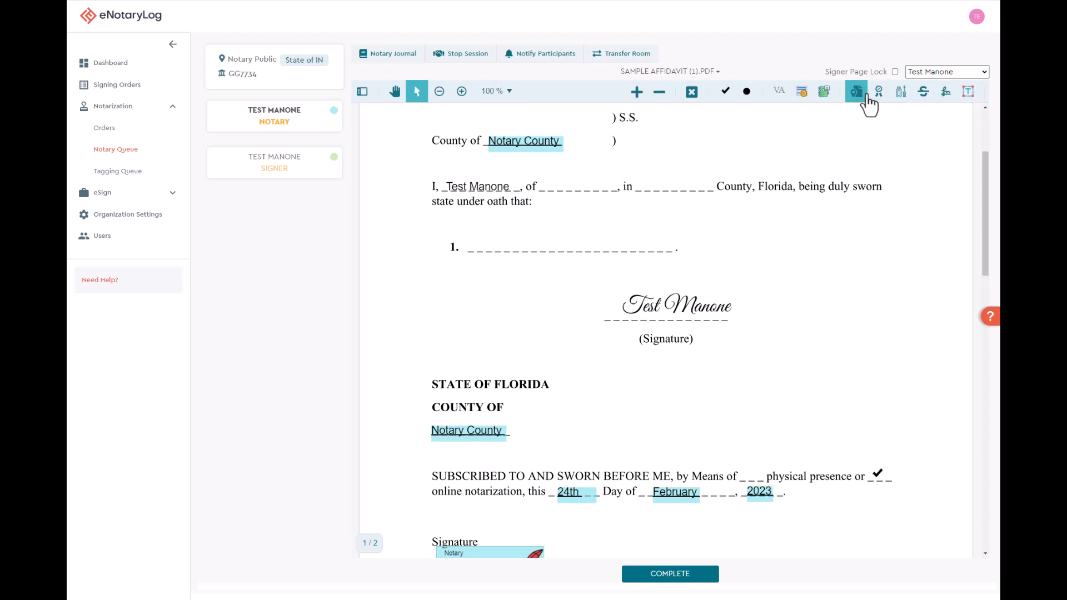
pyautogui.click(877, 95)
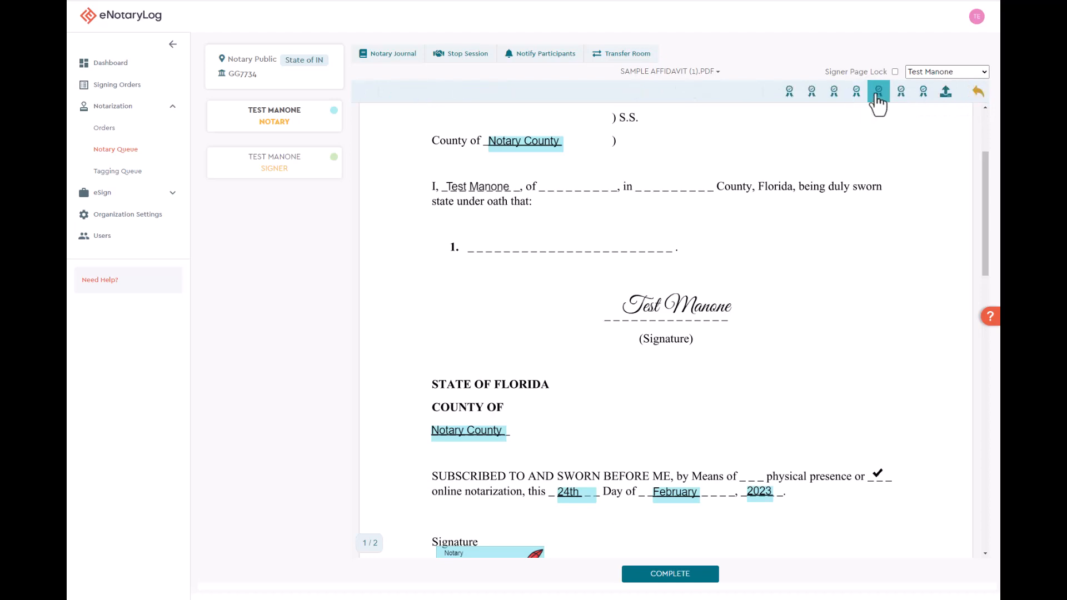
pyautogui.click(790, 94)
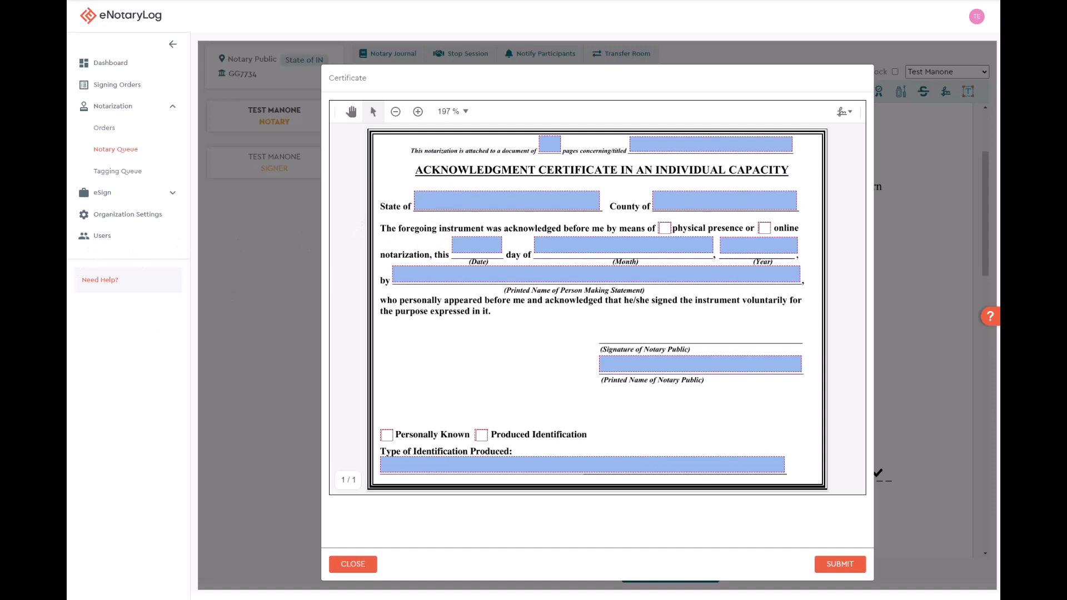
pyautogui.click(838, 564)
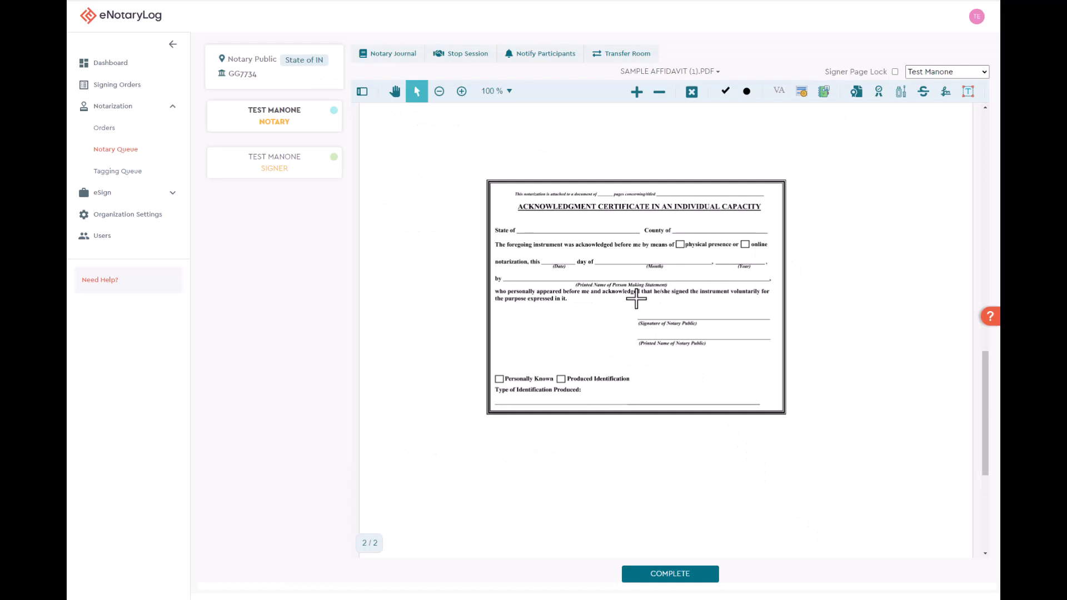
# - Place the saved notary signature in the space beside the affidavit's signature line, shrink it slightly and delete it from the page
pyautogui.scroll(10, 505, 316)
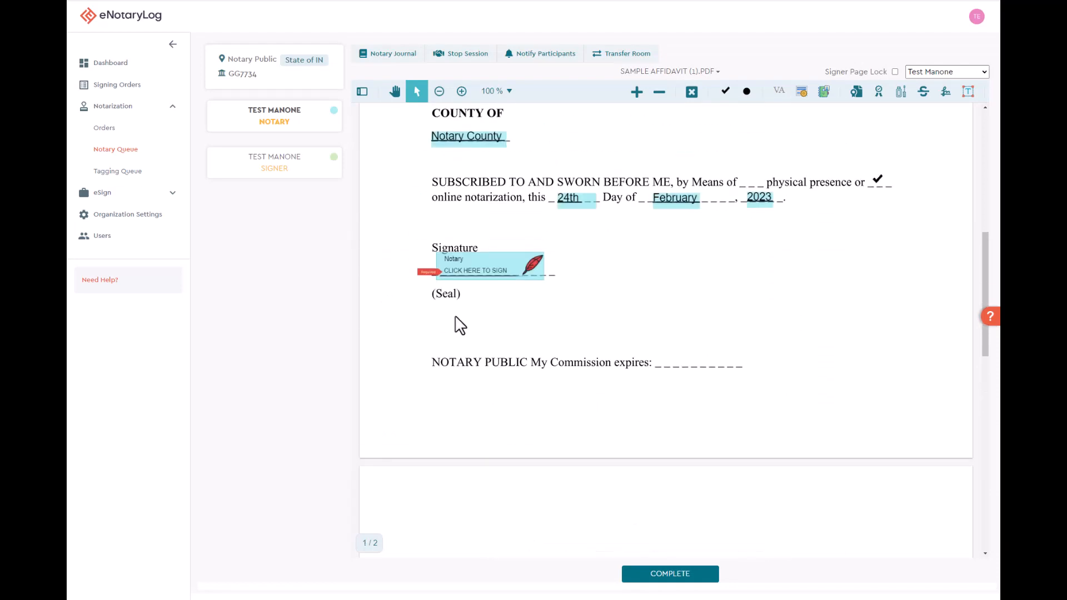
pyautogui.scroll(3, 459, 325)
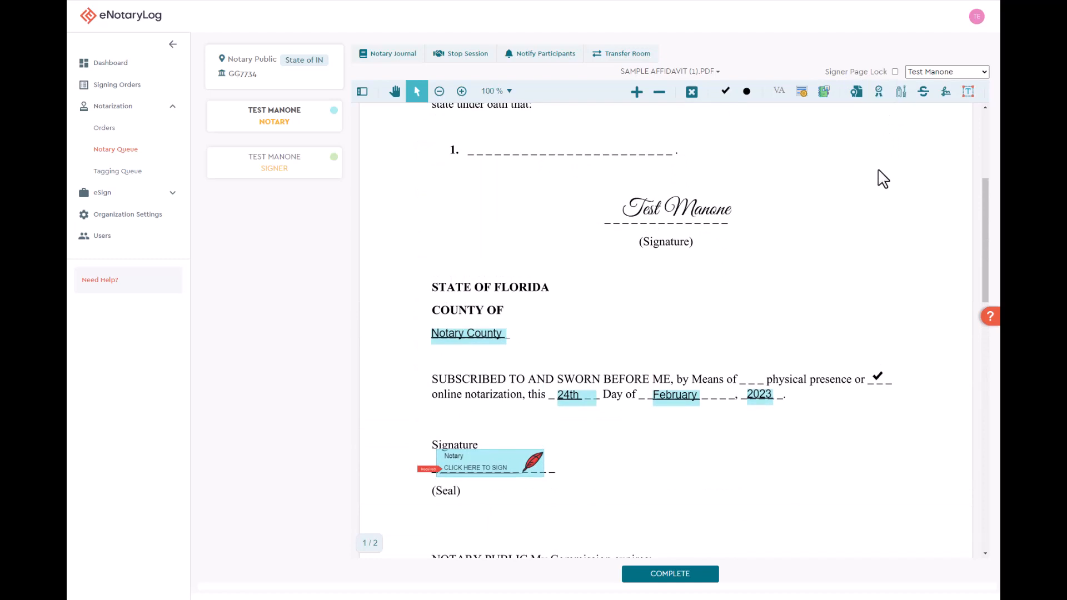
pyautogui.click(945, 94)
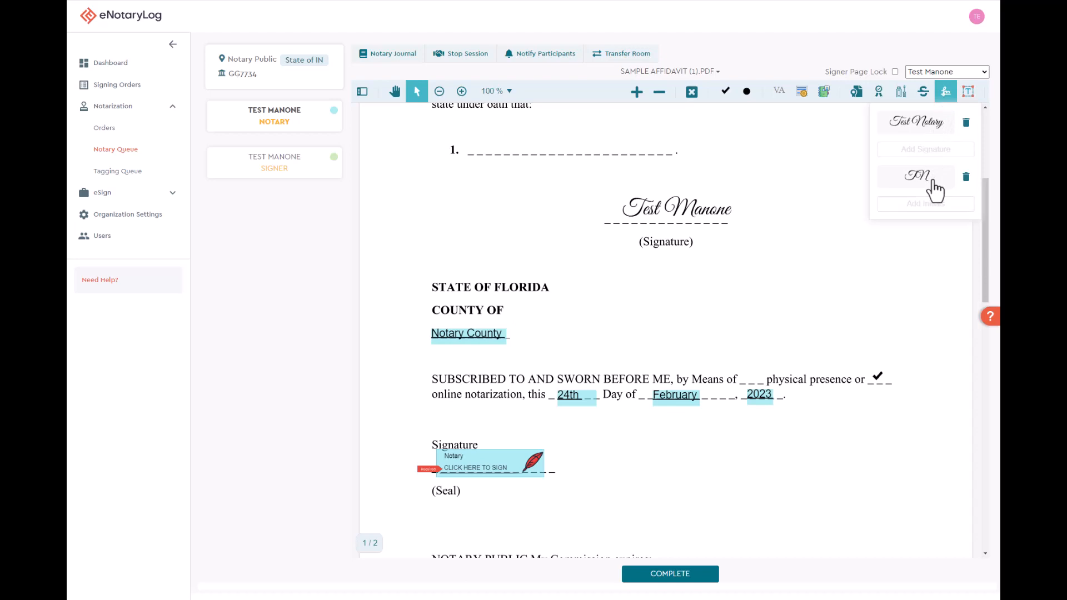
pyautogui.click(927, 137)
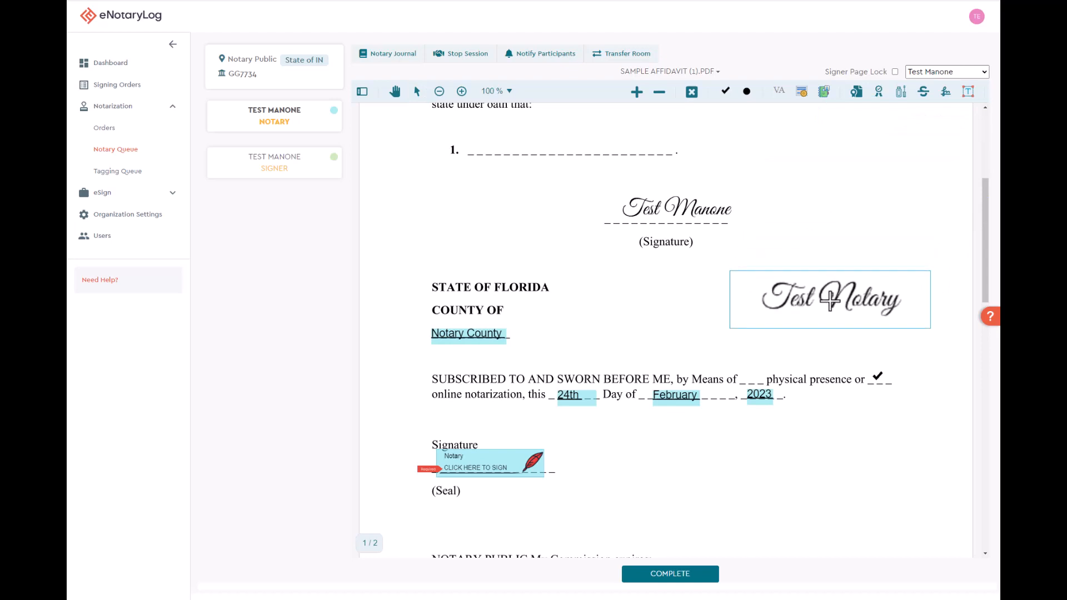
pyautogui.scroll(-3, 805, 293)
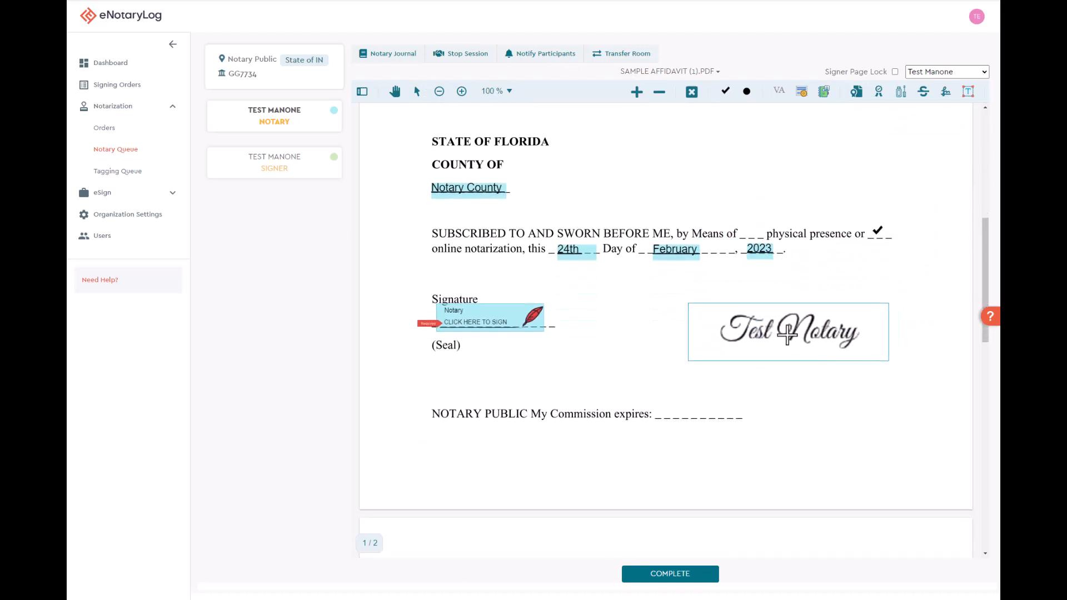
pyautogui.click(787, 332)
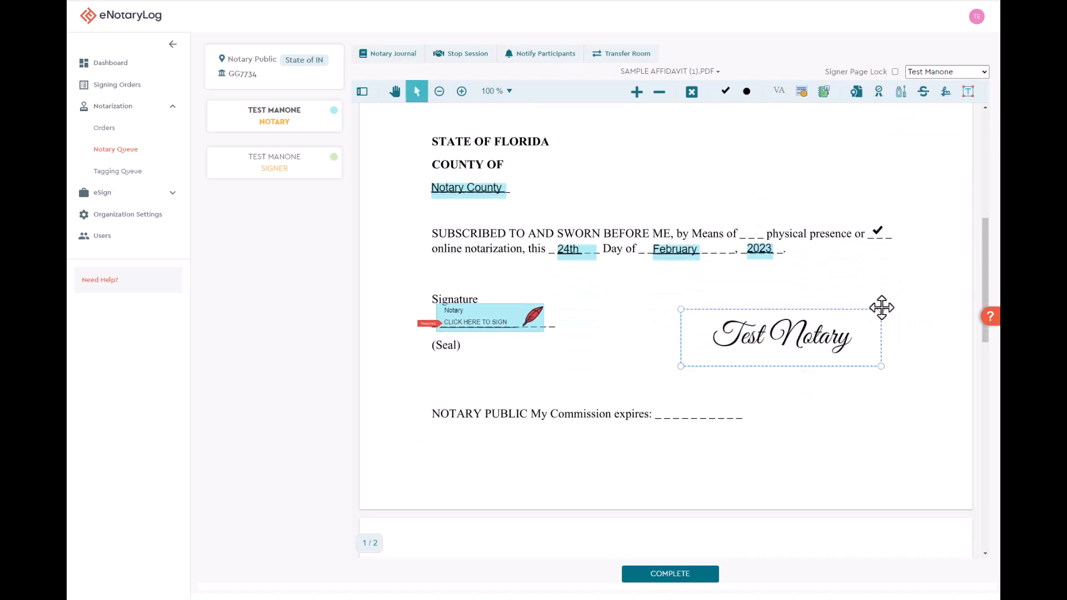
pyautogui.moveTo(882, 307)
pyautogui.mouseDown()
pyautogui.moveTo(841, 326)
pyautogui.moveTo(865, 313)
pyautogui.mouseUp()
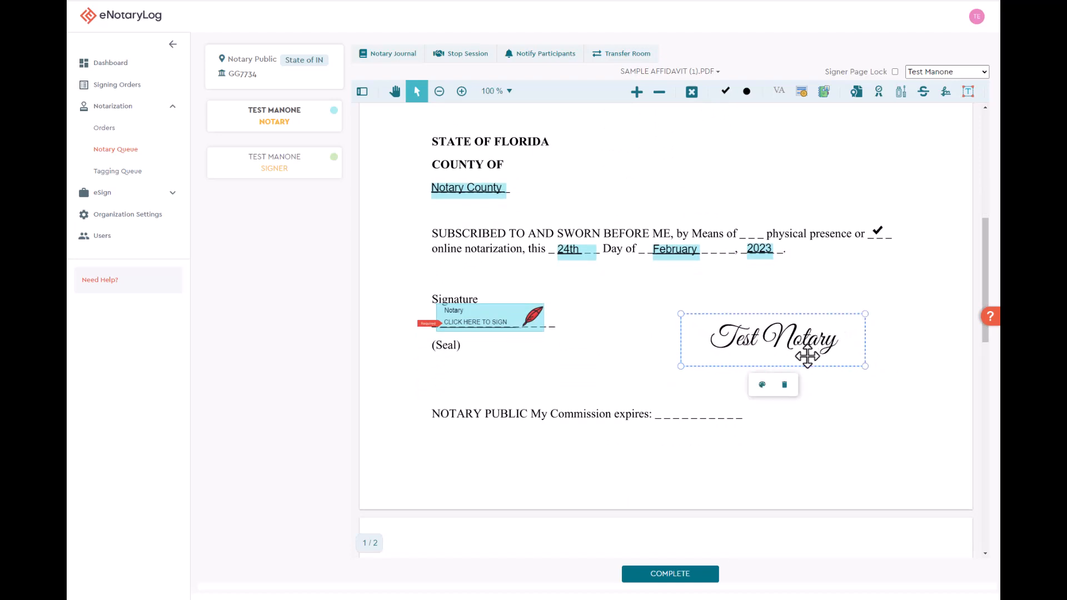
pyautogui.click(784, 385)
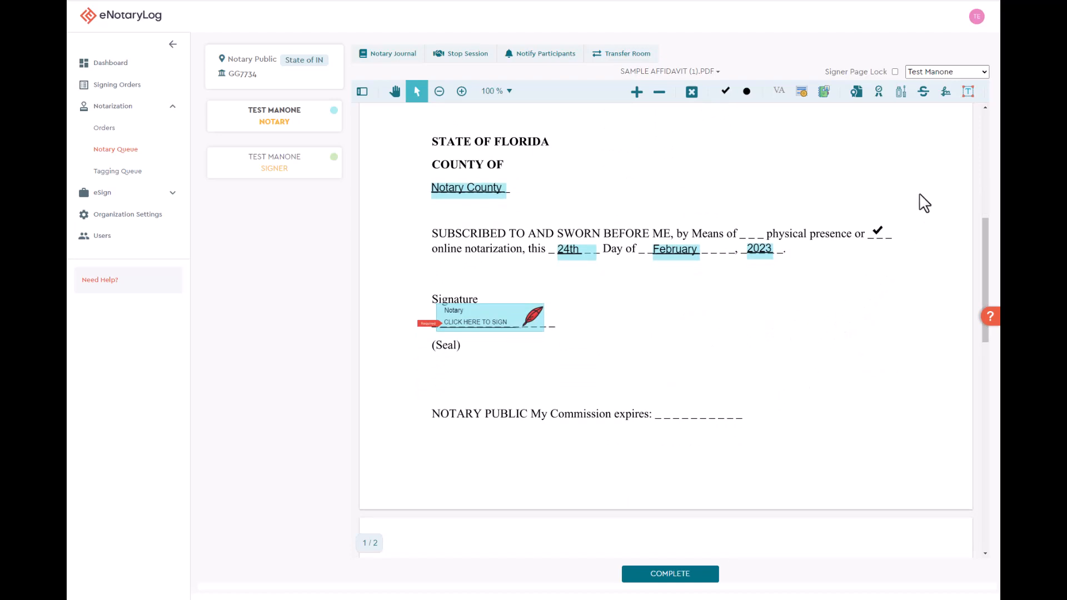
# - Delete the stored notary signature and start adding a new one
pyautogui.click(945, 99)
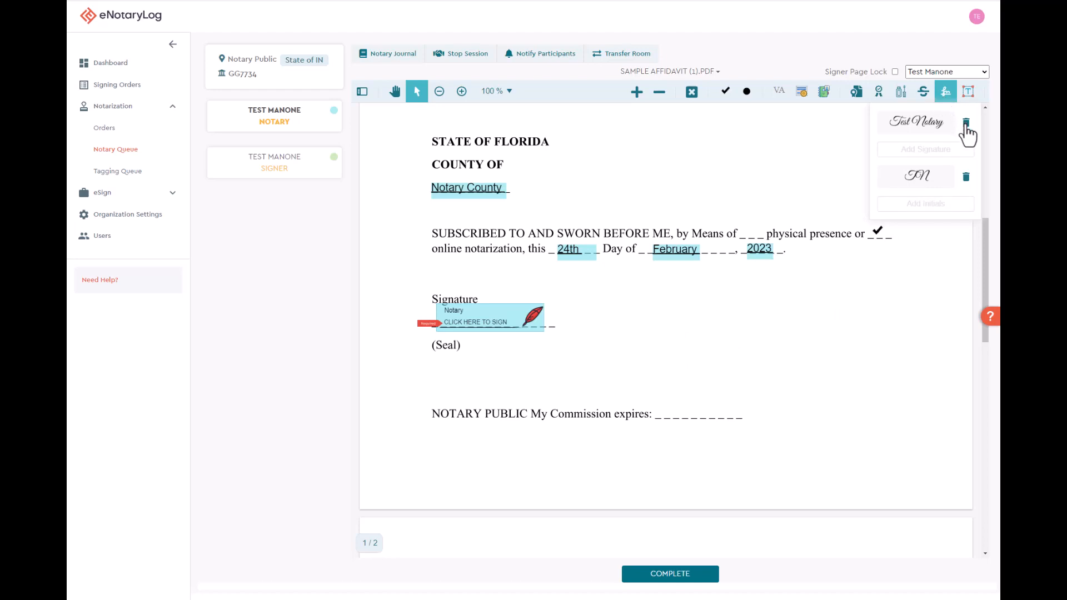
pyautogui.click(966, 123)
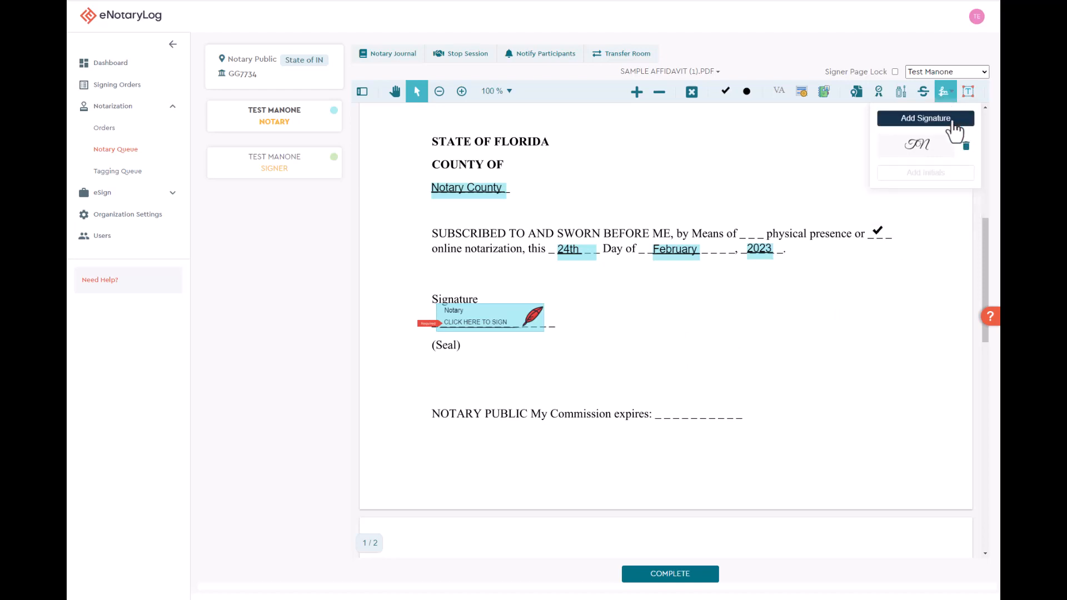
pyautogui.click(952, 119)
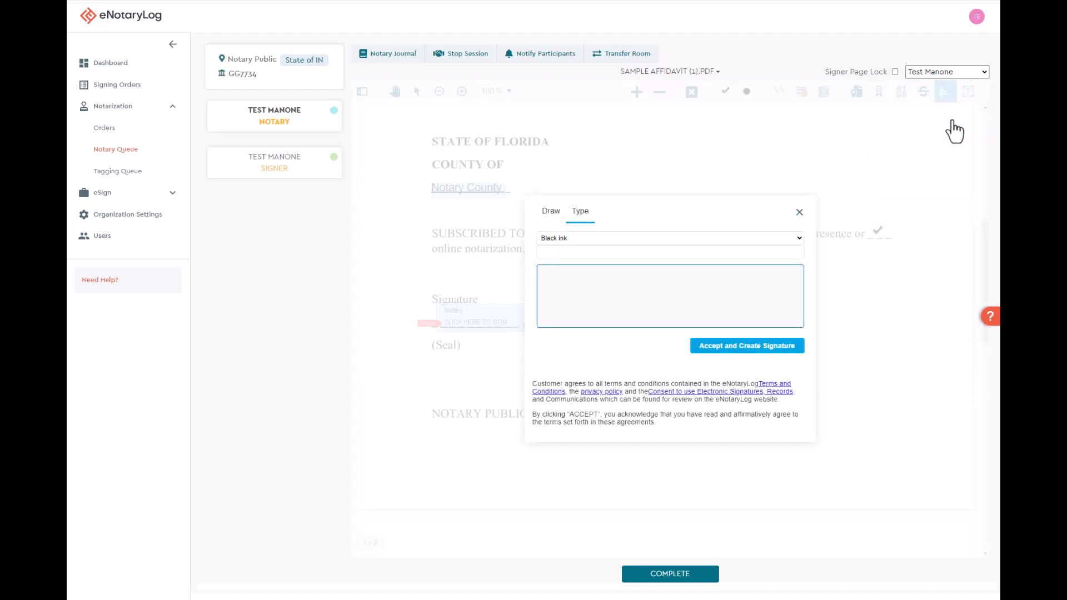
# - Try a hand-drawn signature in blue ink, switch the ink to black and clear the drawing
pyautogui.click(553, 214)
pyautogui.moveTo(593, 292); pyautogui.dragTo(667, 287)
pyautogui.click(601, 229)
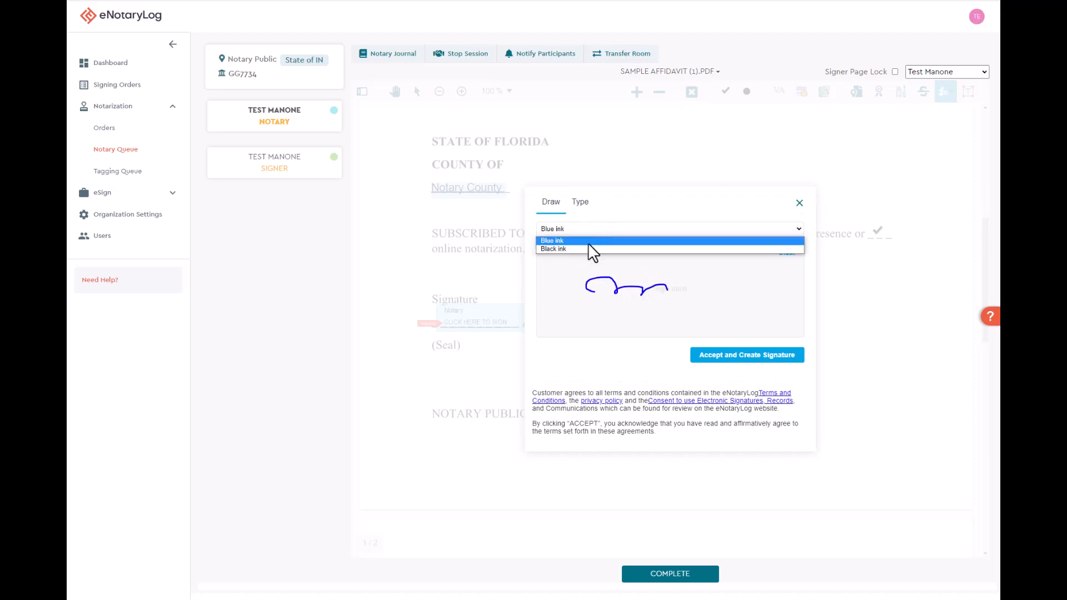
pyautogui.click(588, 249)
pyautogui.click(785, 254)
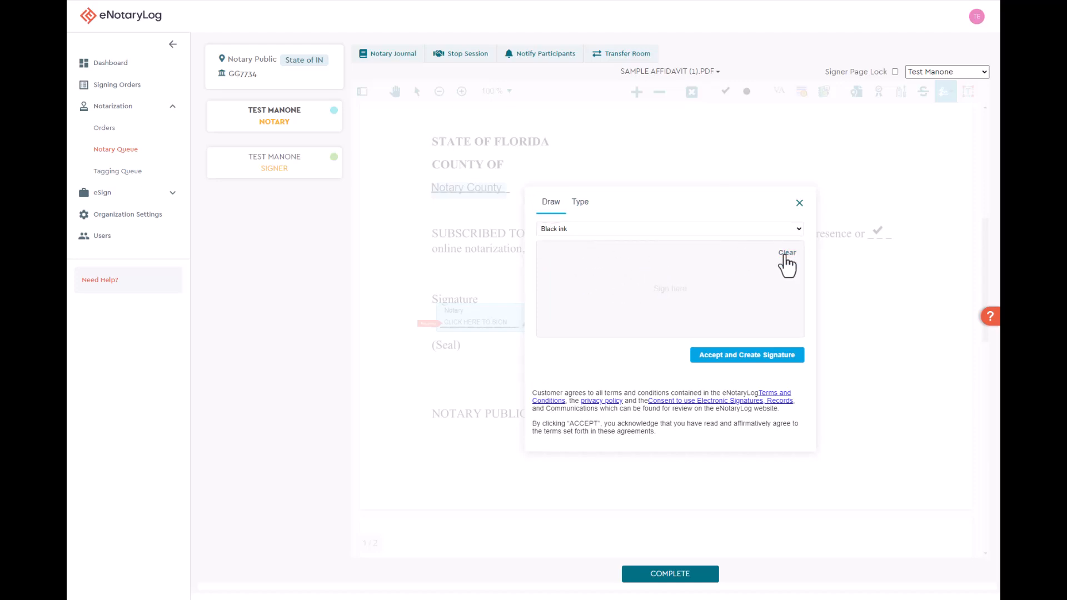
# - Create a typed notary signature in black ink from the notary's name and accept it
pyautogui.click(585, 207)
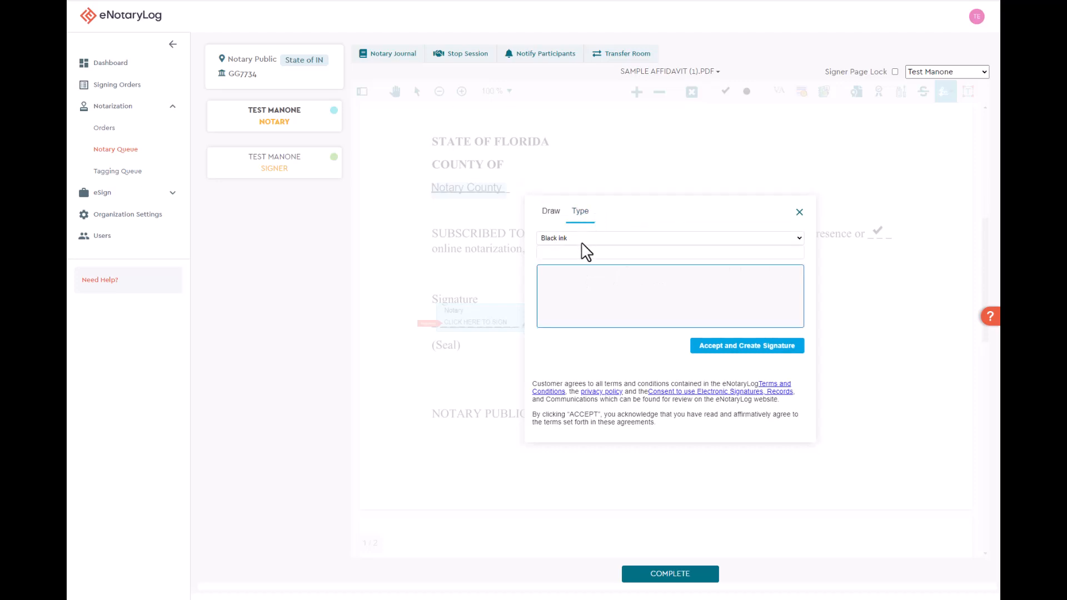
pyautogui.write('Test')
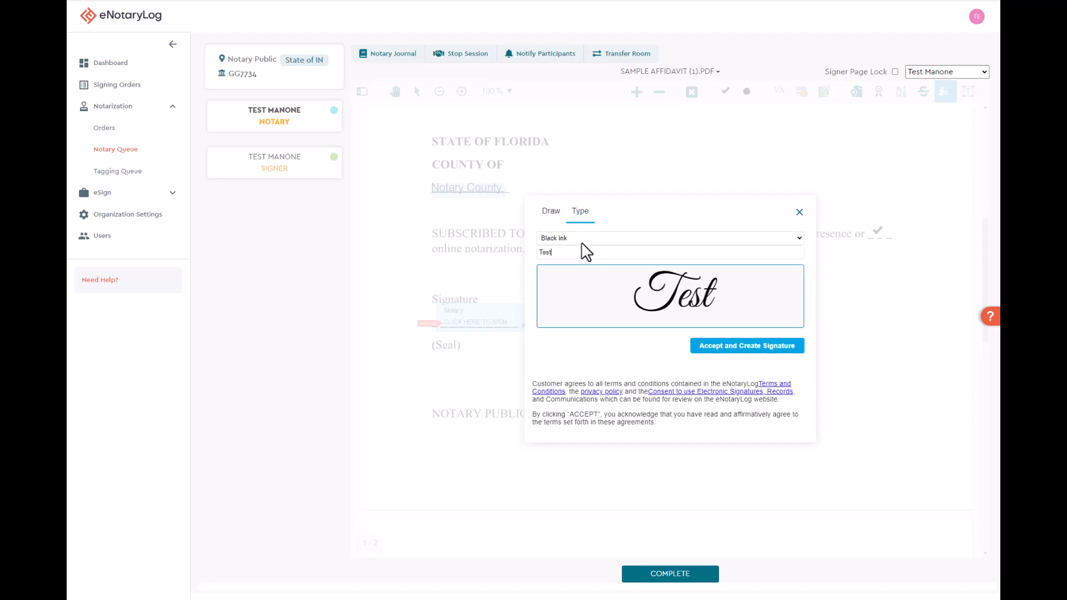
pyautogui.write(' Notary')
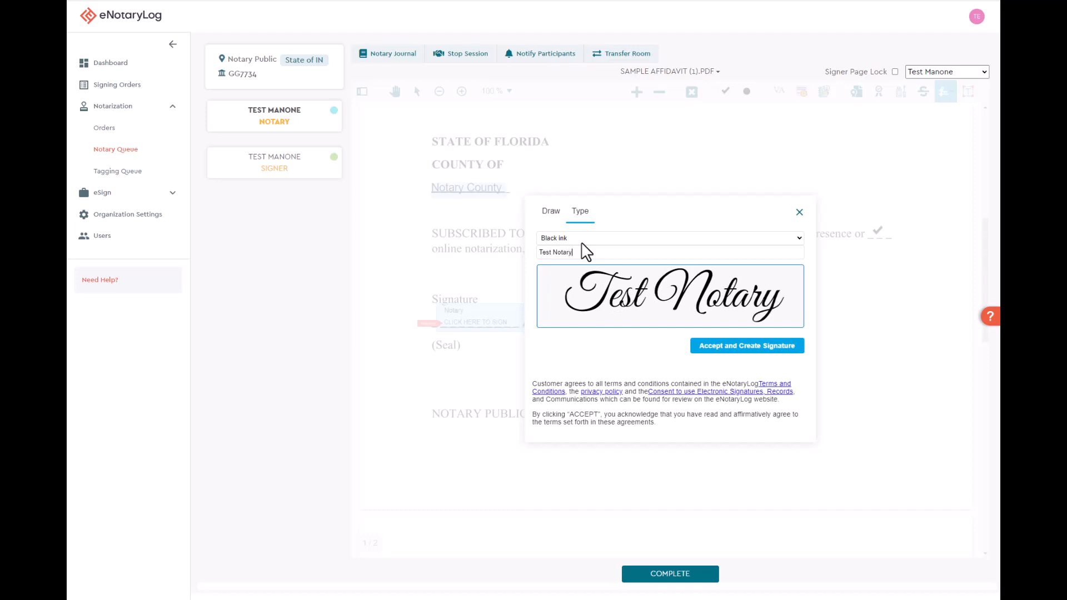
pyautogui.click(724, 345)
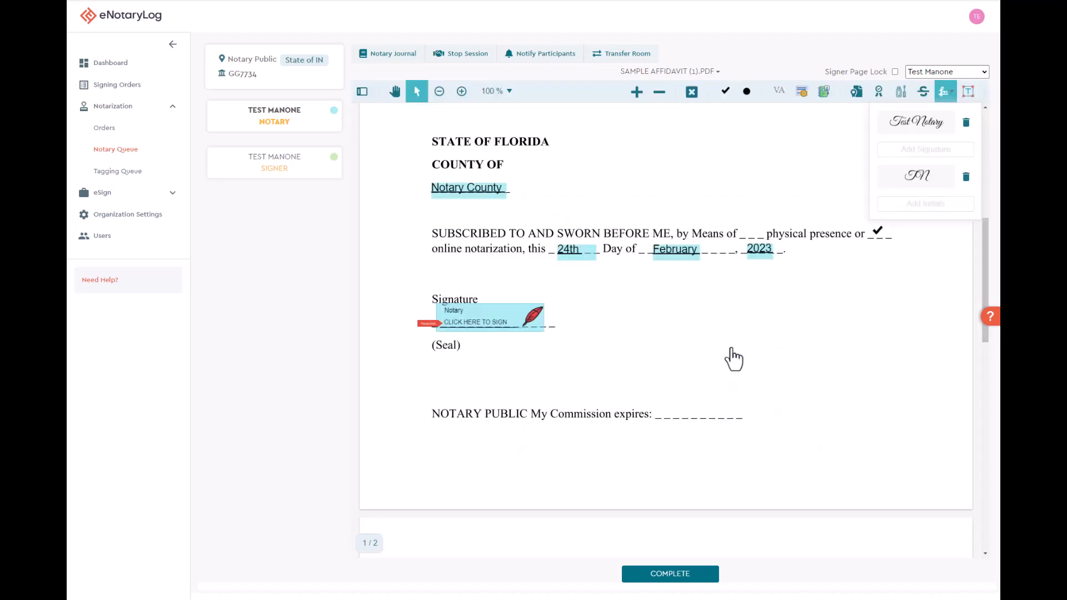
pyautogui.click(779, 306)
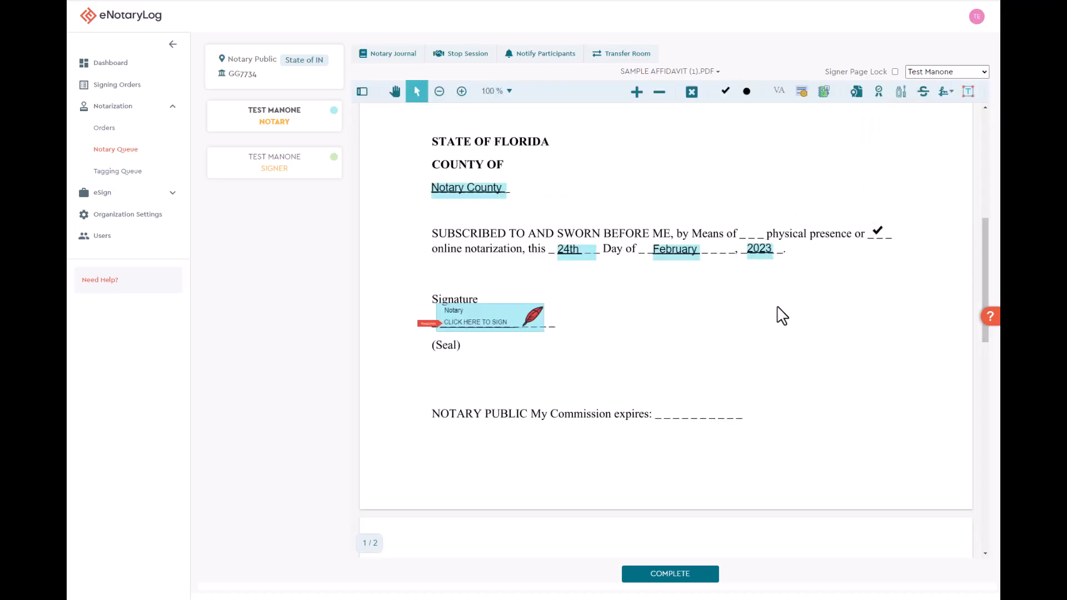
# - Replace the Notary County placeholder below the State of Florida heading with Broward County and widen its field
pyautogui.scroll(1, 766, 309)
pyautogui.scroll(3, 769, 316)
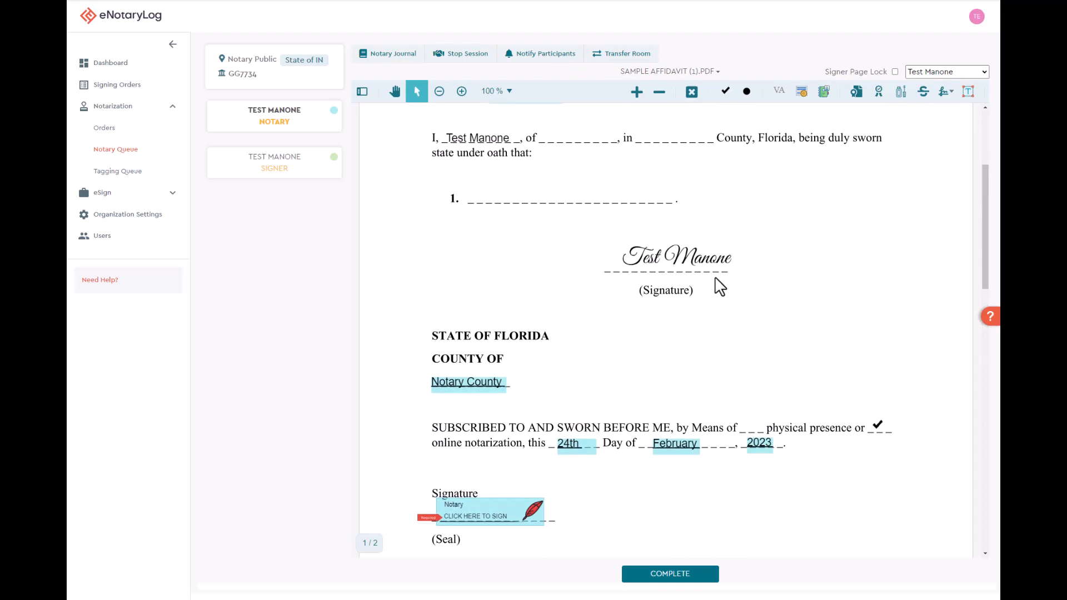
pyautogui.doubleClick(491, 389)
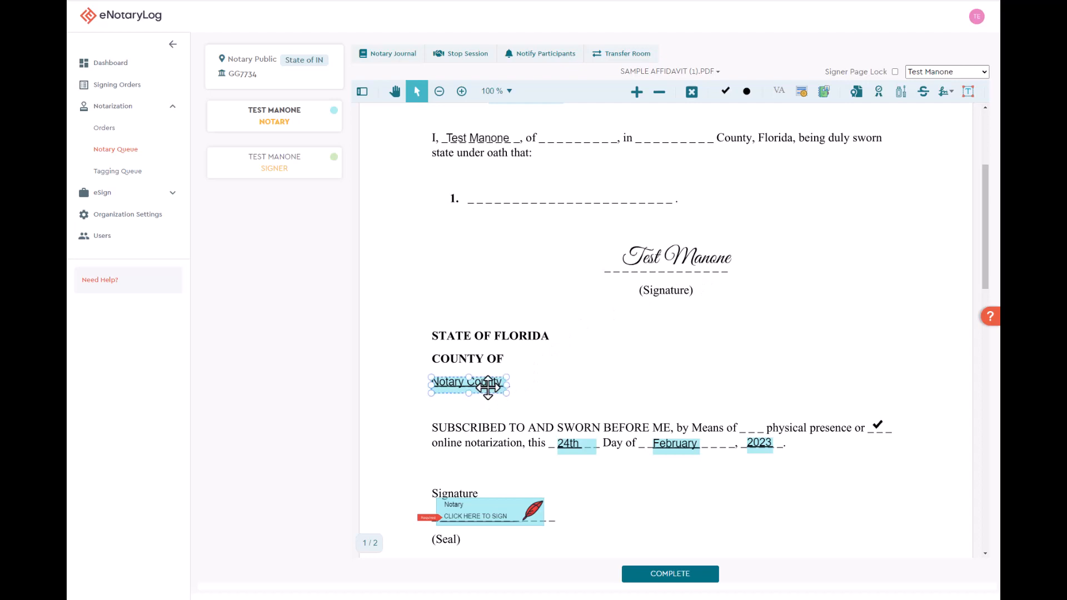
pyautogui.click(523, 388)
pyautogui.moveTo(506, 385); pyautogui.dragTo(523, 384)
pyautogui.click(554, 382)
# - Fill in the day of the online notarization as 24th in fixed text
pyautogui.scroll(-1, 555, 391)
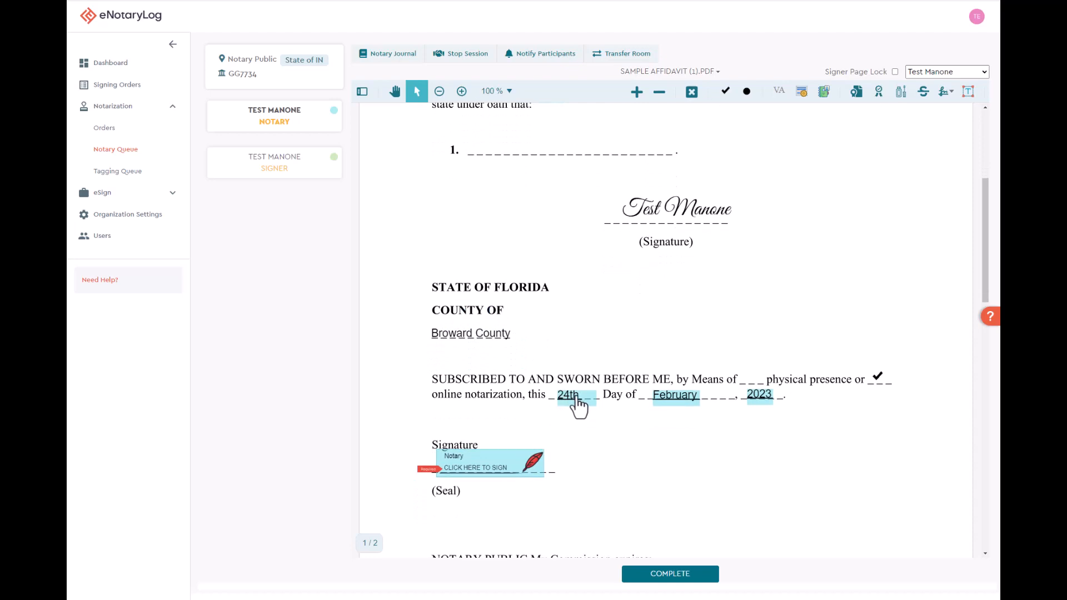
pyautogui.doubleClick(580, 395)
pyautogui.click(621, 416)
# - Add a free text box on the affidavit's numbered line 1, then adjust its position and width
pyautogui.click(968, 92)
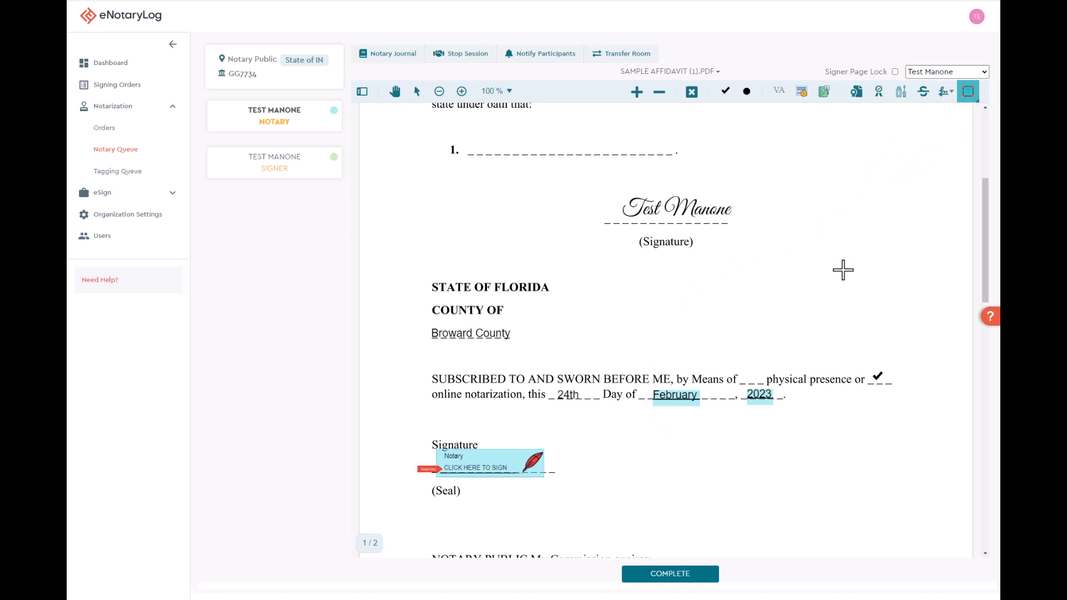
pyautogui.scroll(2, 747, 291)
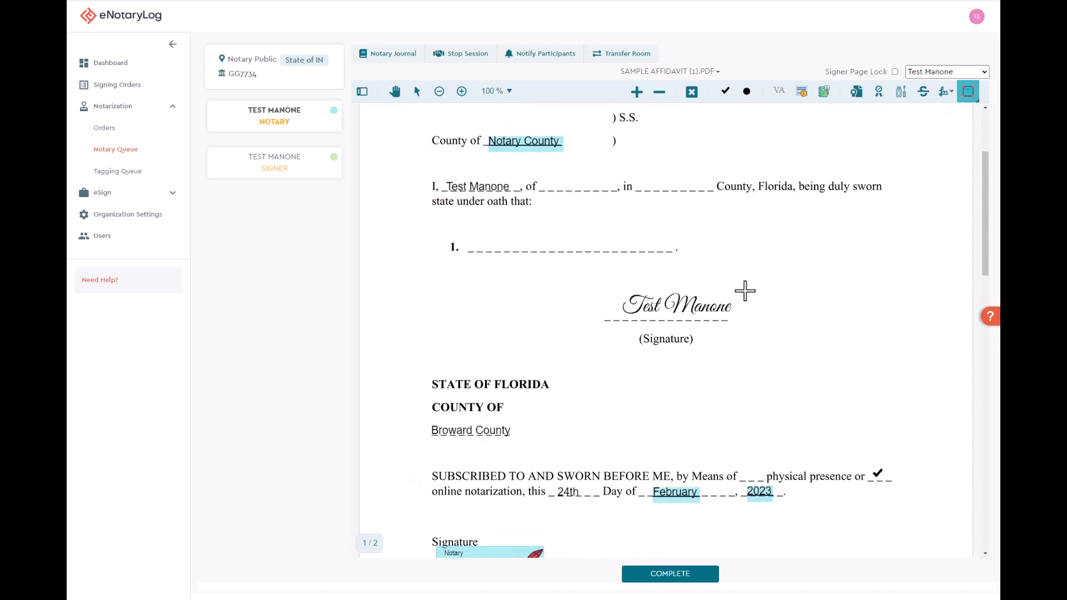
pyautogui.click(512, 238)
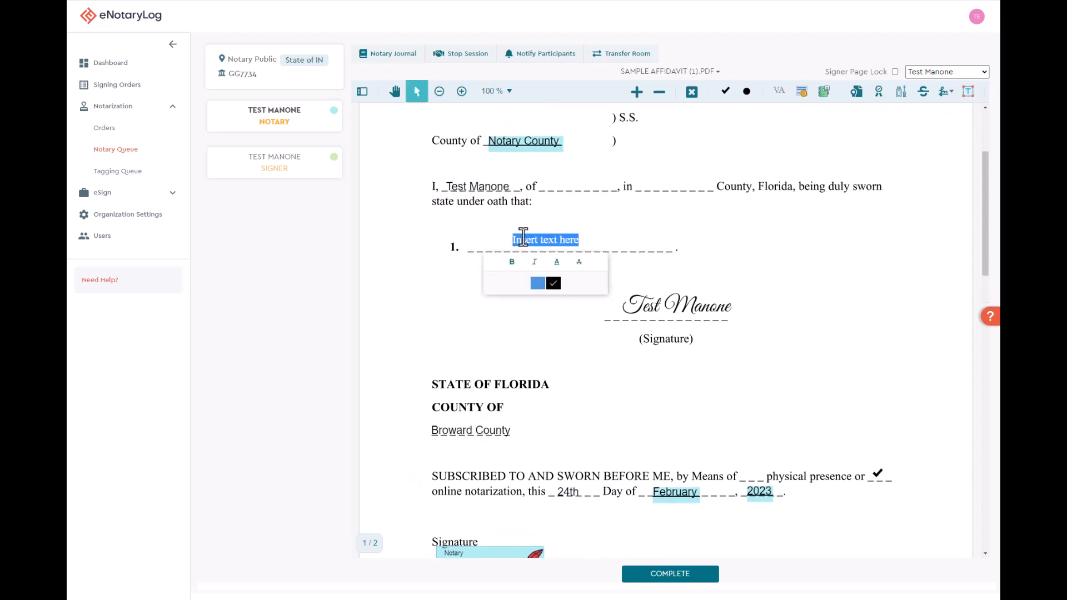
pyautogui.click(601, 248)
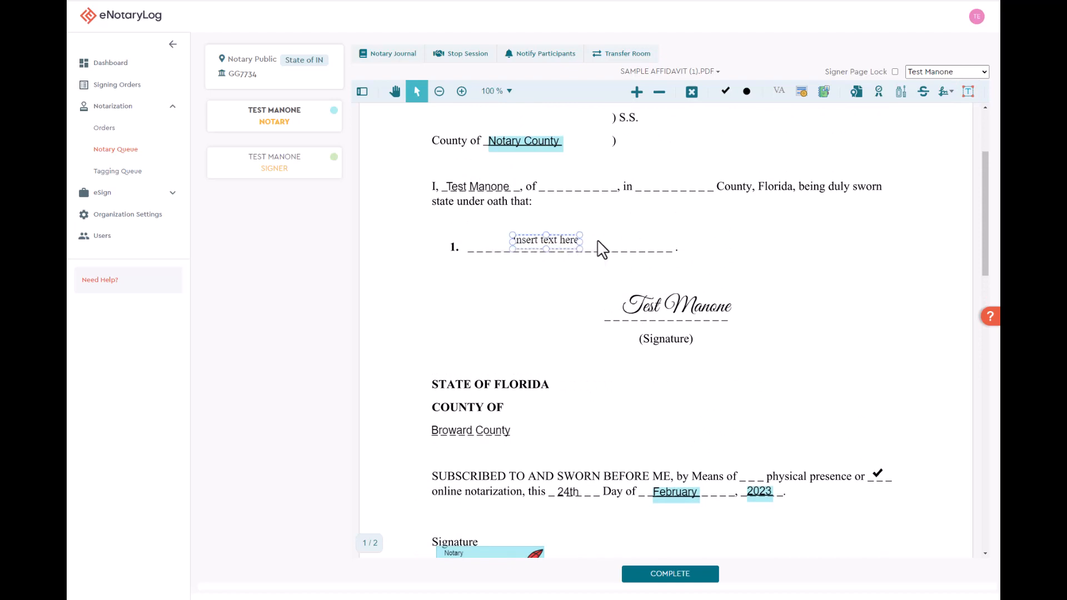
pyautogui.moveTo(580, 241)
pyautogui.mouseDown()
pyautogui.moveTo(611, 248)
pyautogui.moveTo(591, 240)
pyautogui.moveTo(587, 220)
pyautogui.moveTo(579, 236)
pyautogui.mouseUp()
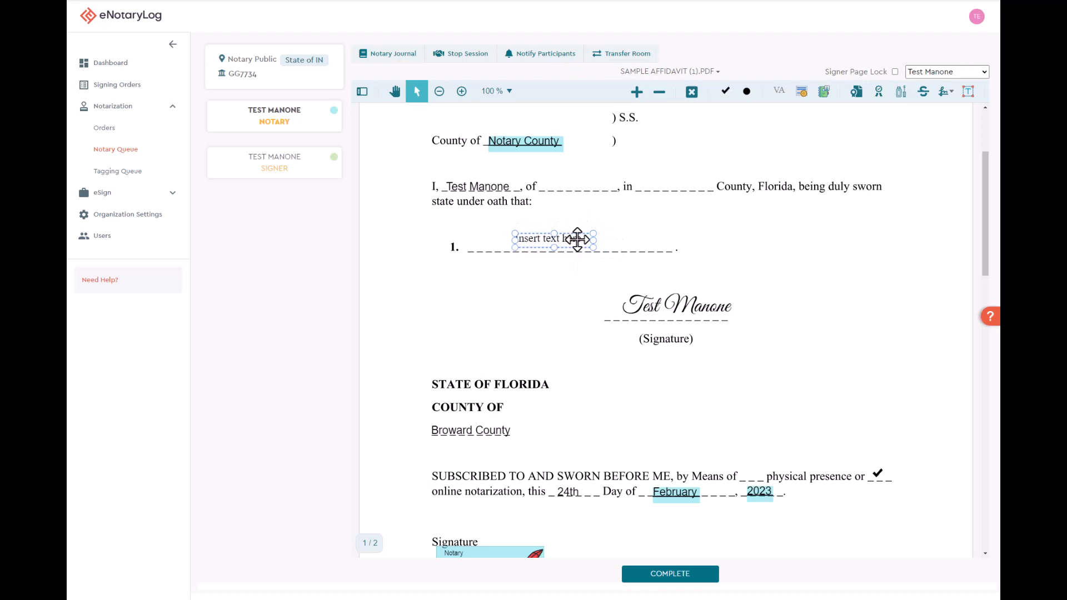
pyautogui.doubleClick(577, 238)
pyautogui.click(622, 243)
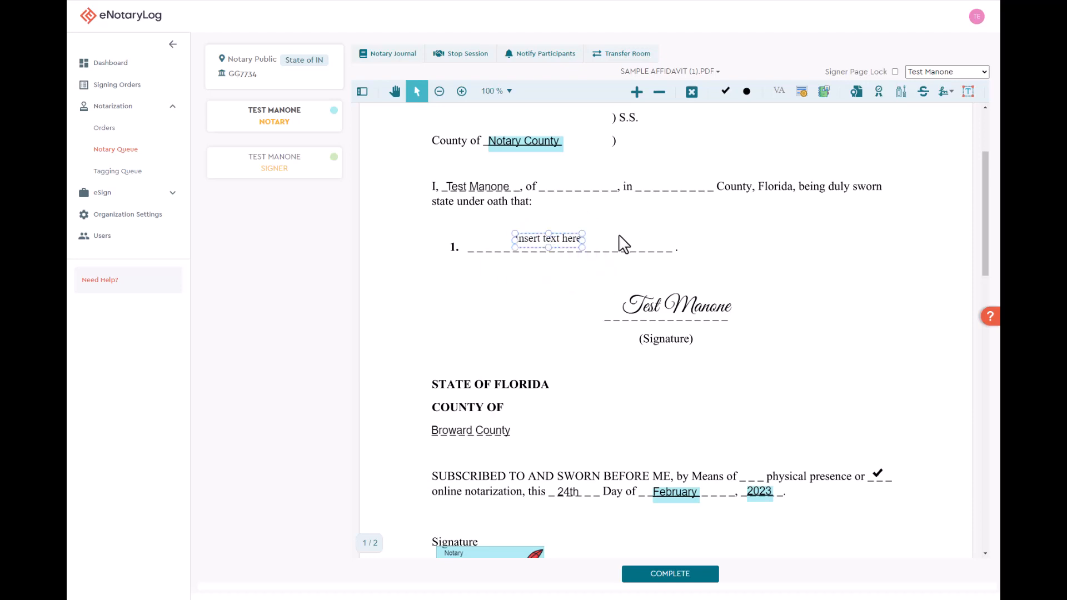
# - Reduce the text size of the free text box on line 1 and delete the box
pyautogui.click(566, 242)
pyautogui.click(537, 269)
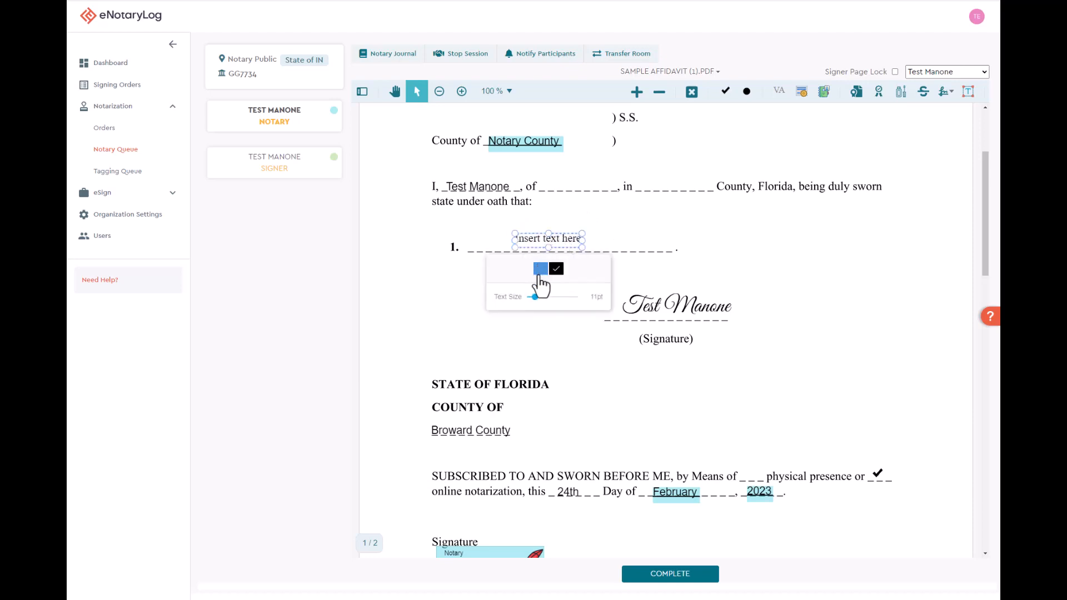
pyautogui.moveTo(535, 297)
pyautogui.mouseDown()
pyautogui.moveTo(554, 297)
pyautogui.moveTo(532, 296)
pyautogui.mouseUp()
pyautogui.click(589, 251)
pyautogui.click(566, 239)
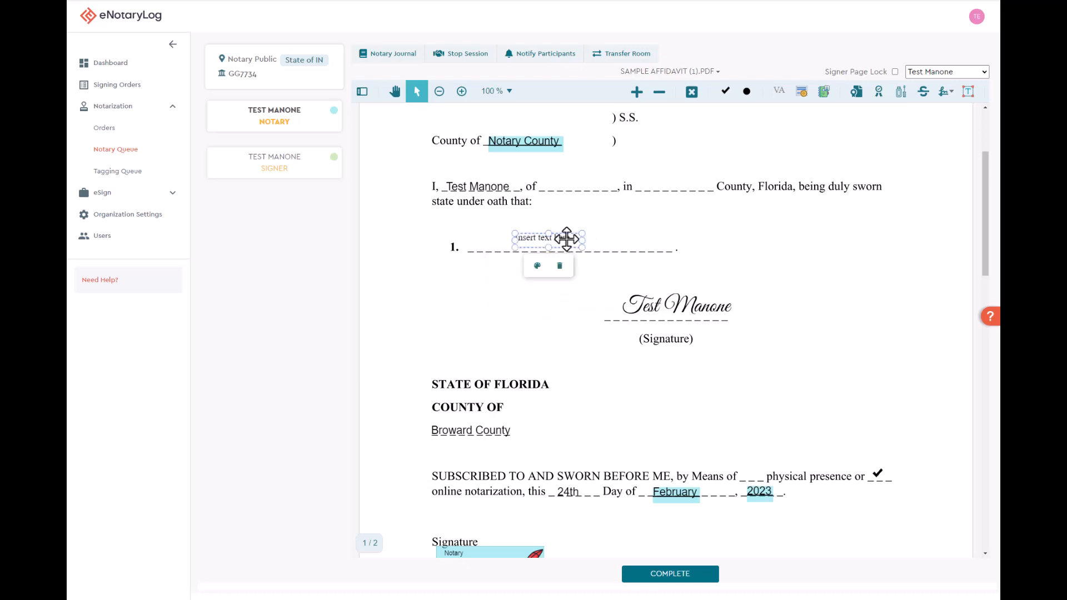
pyautogui.click(562, 267)
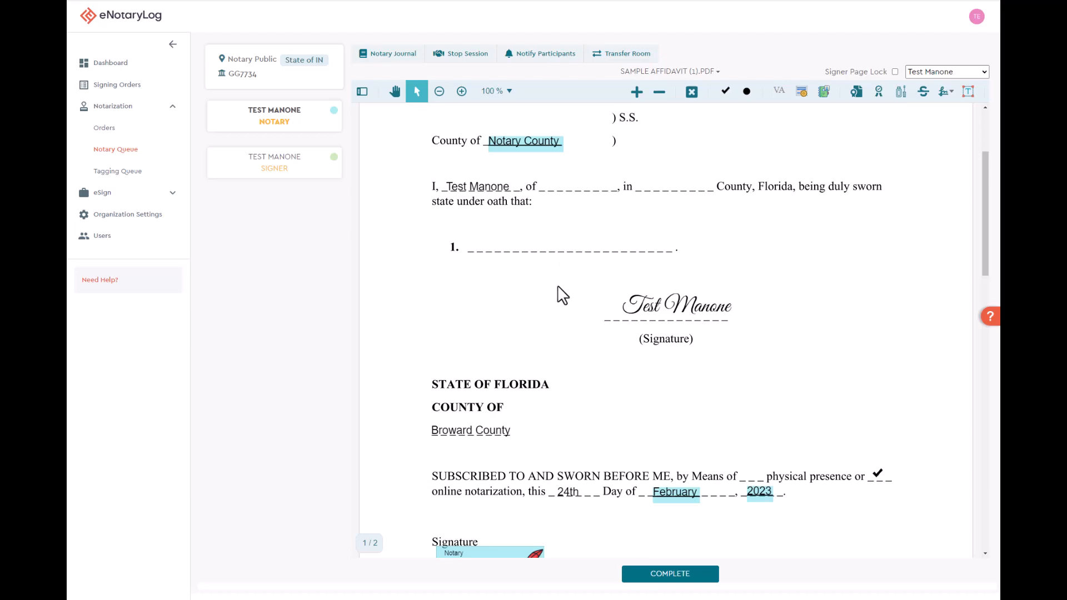
# - Start completing the notarization and decline the confirmation
pyautogui.click(660, 578)
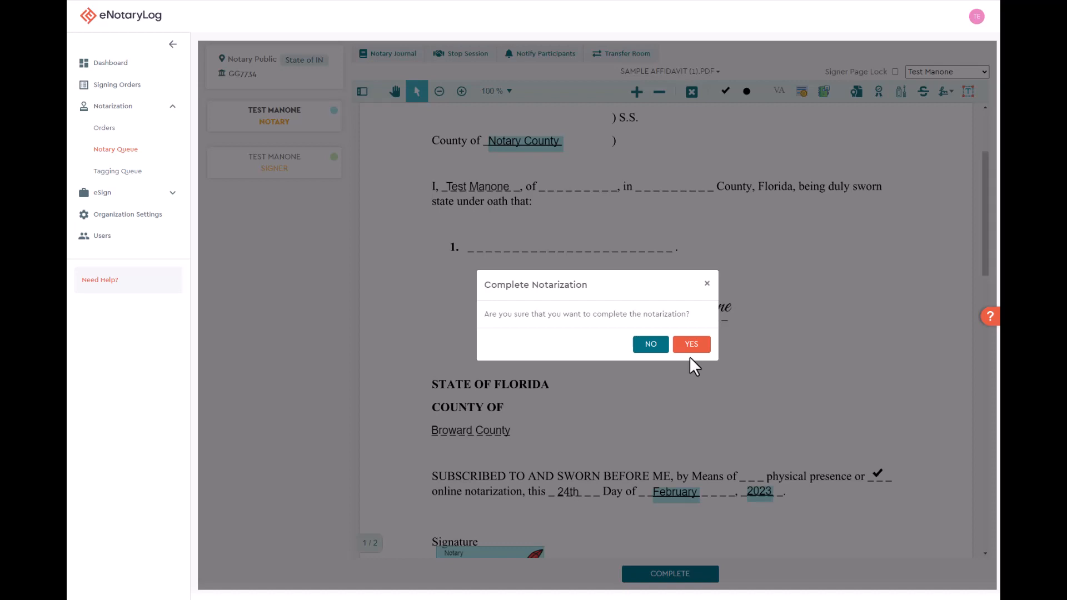
pyautogui.click(648, 349)
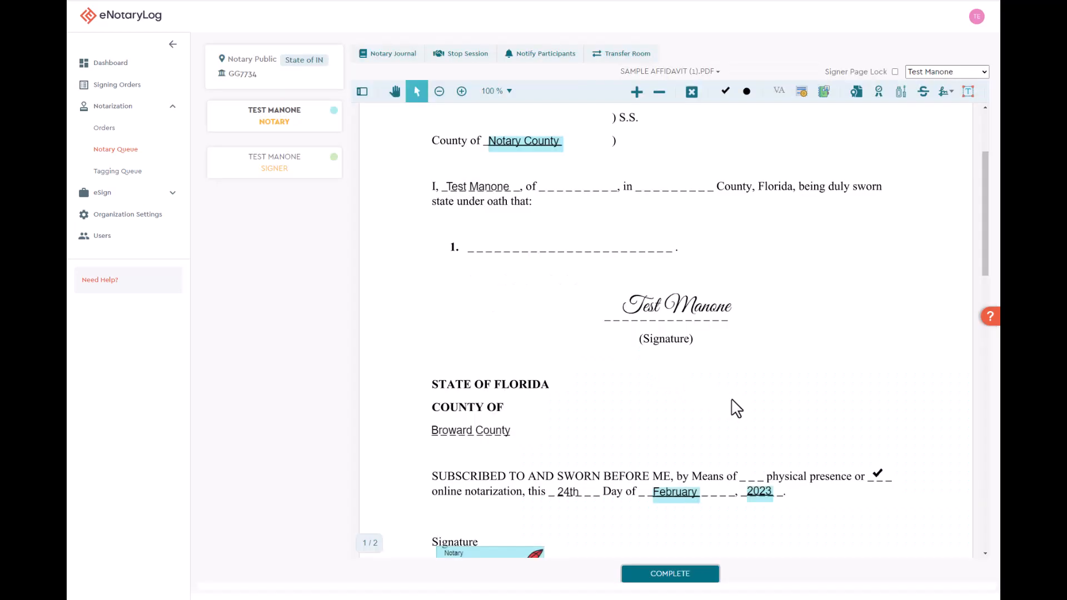